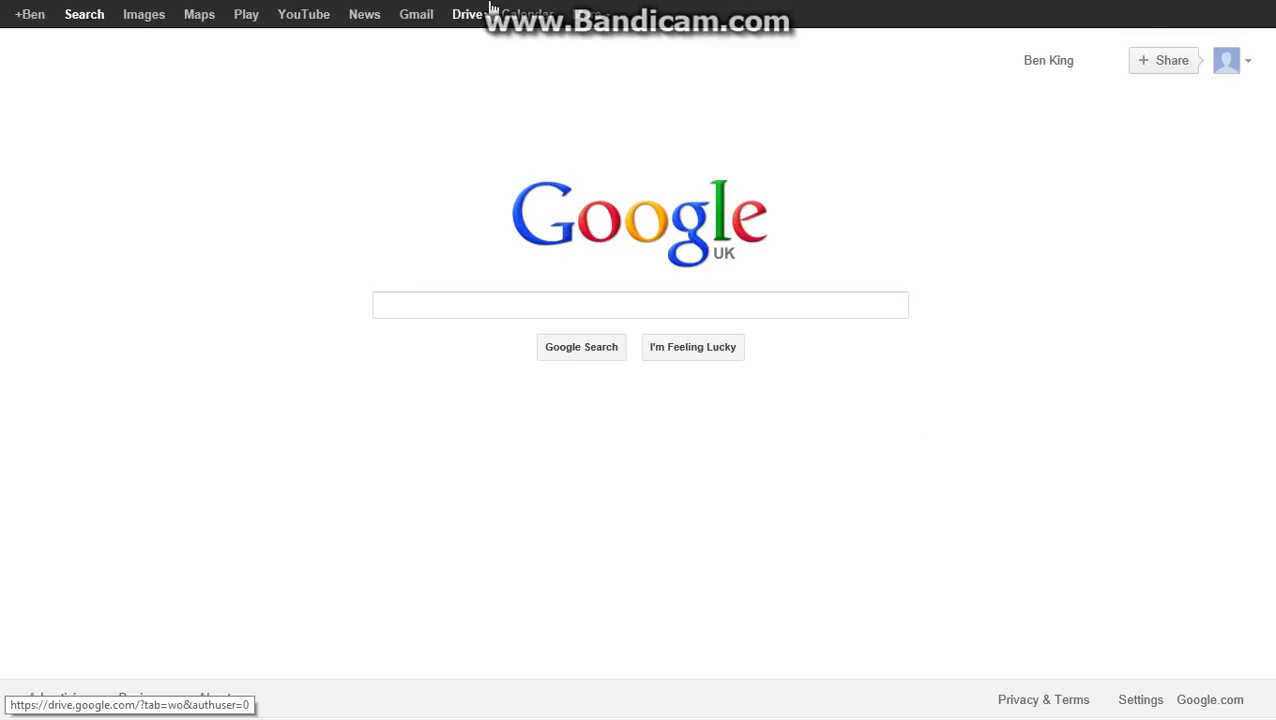
Open the Softpedia page for ThrottleStop 5.00 / 5.10 Beta 2 and examine its download details and editor's review.
mouse_move(250, 5)
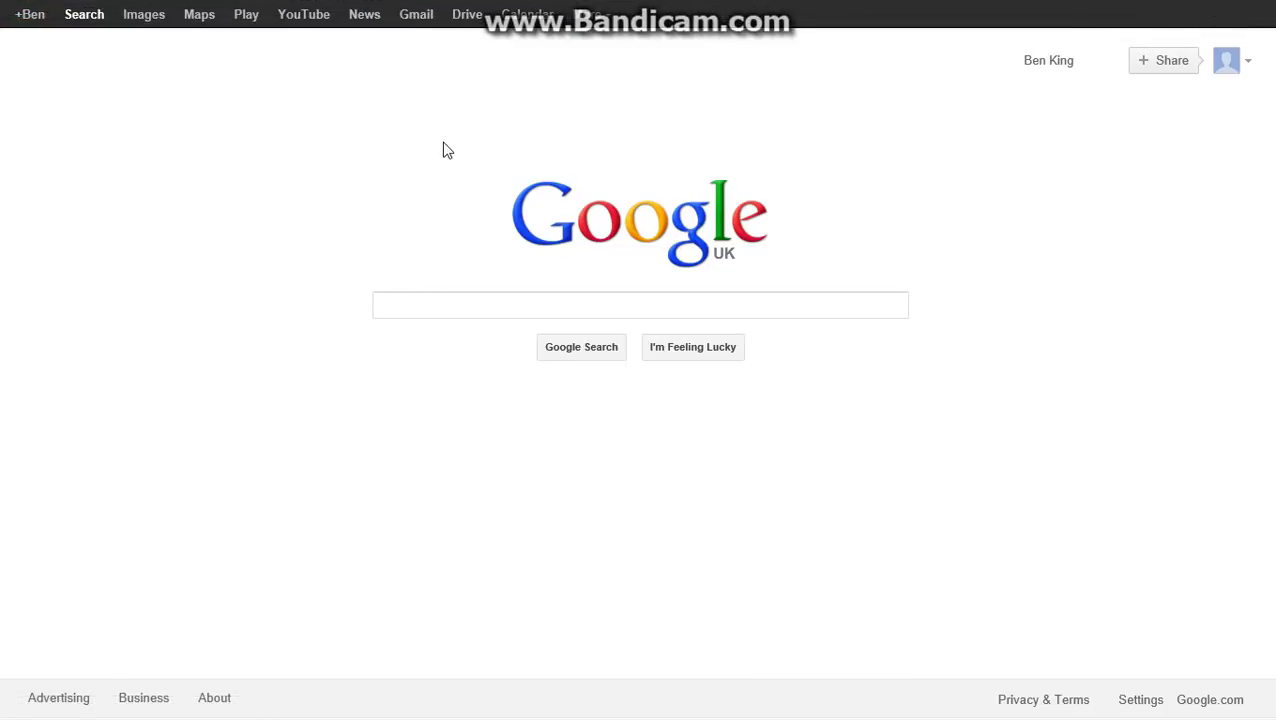
click(621, 28)
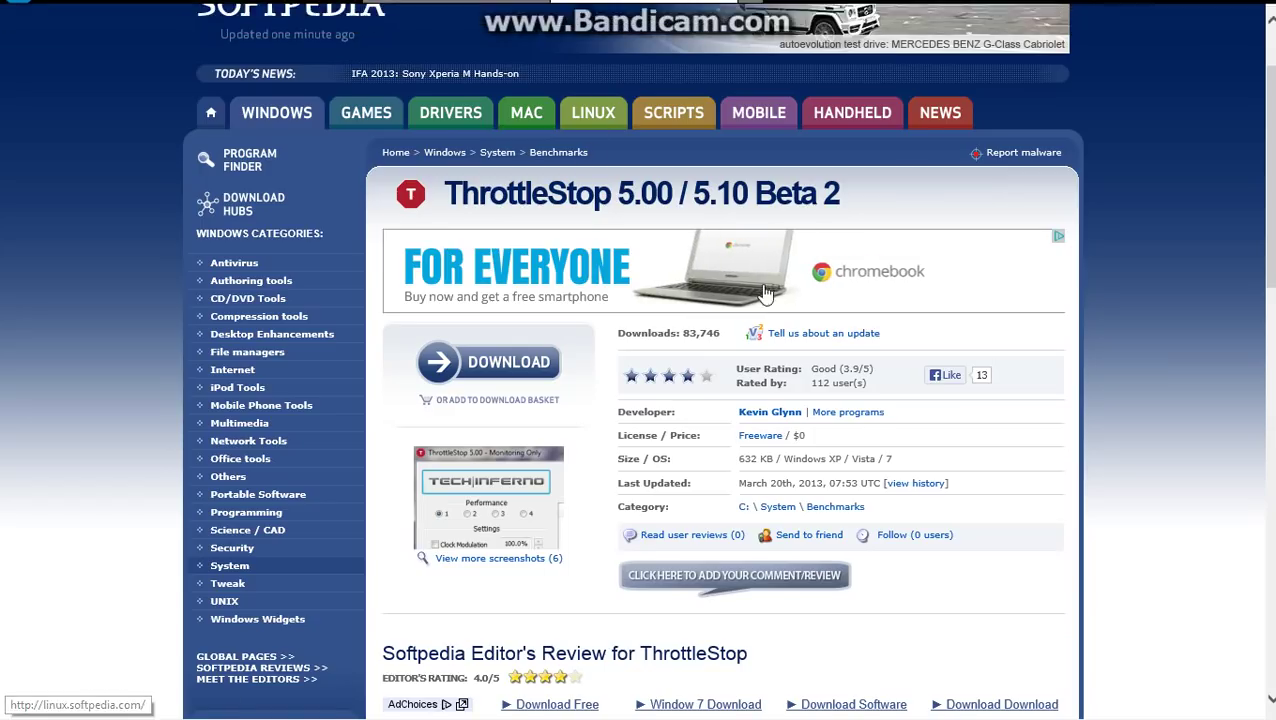
scroll(281, 290, up, 2)
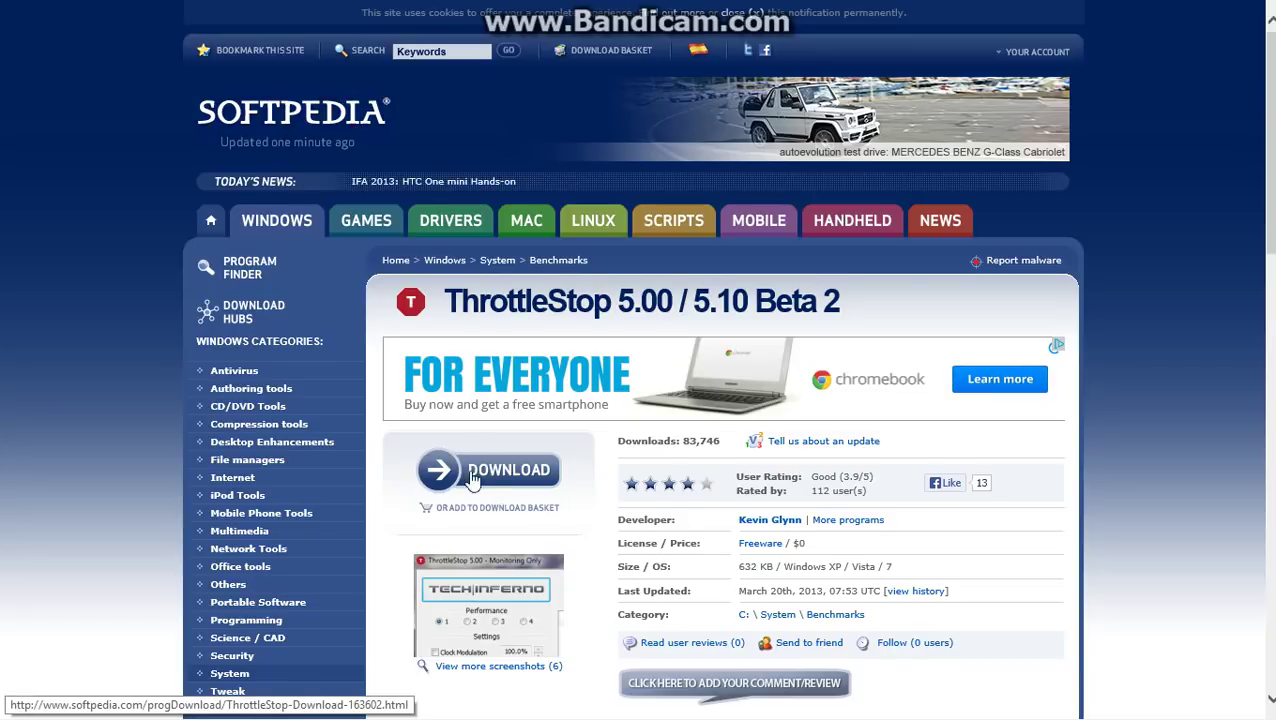
scroll(492, 367, down, 1)
scroll(563, 464, down, 3)
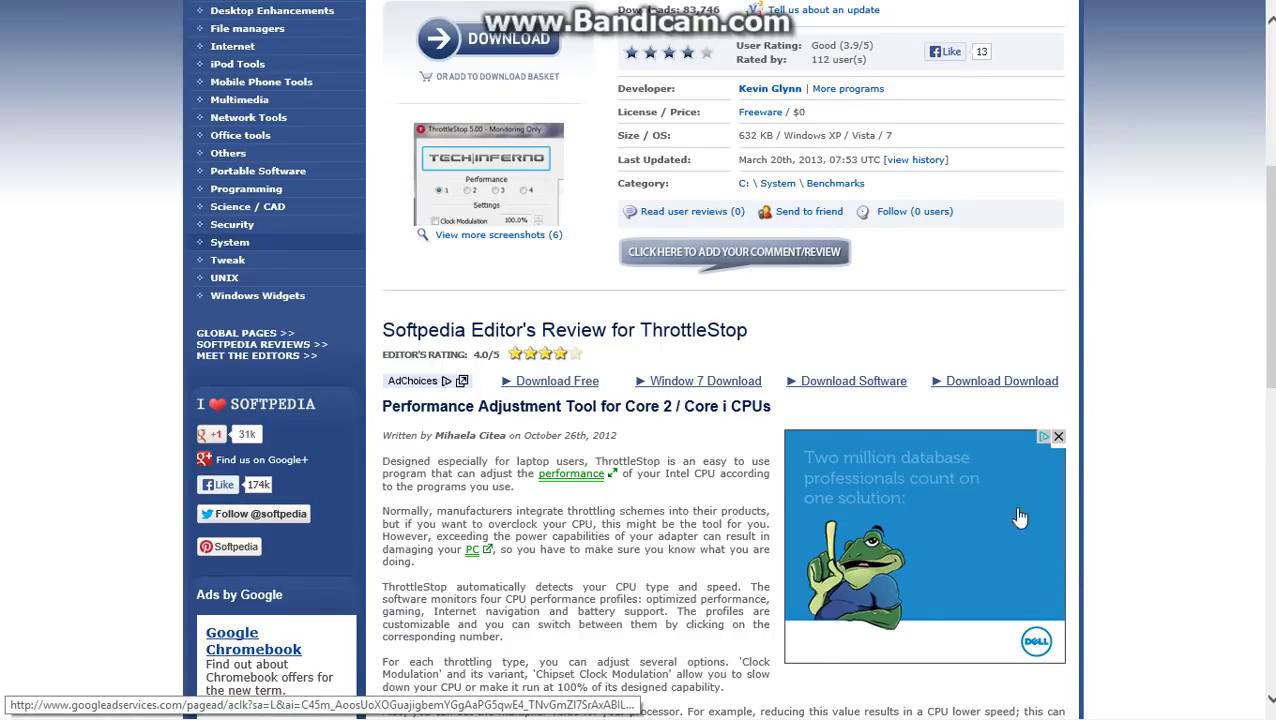
scroll(979, 458, down, 3)
scroll(489, 456, up, 7)
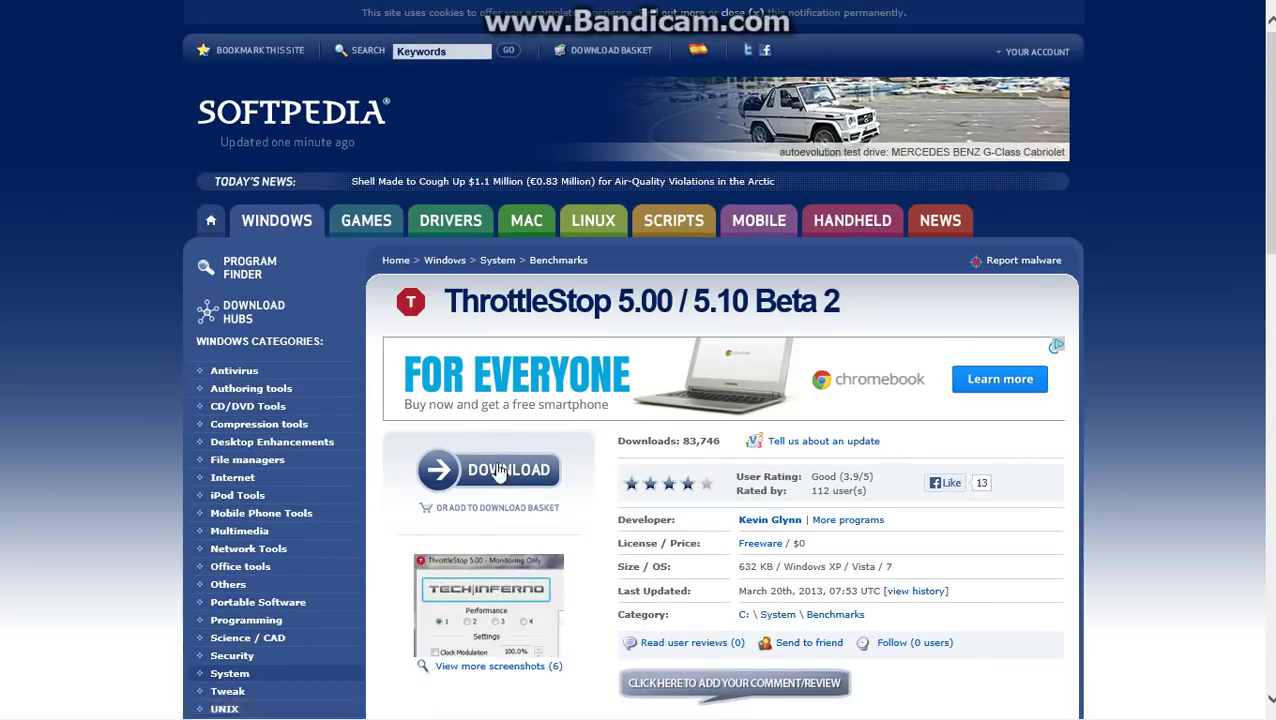
scroll(489, 456, down, 1)
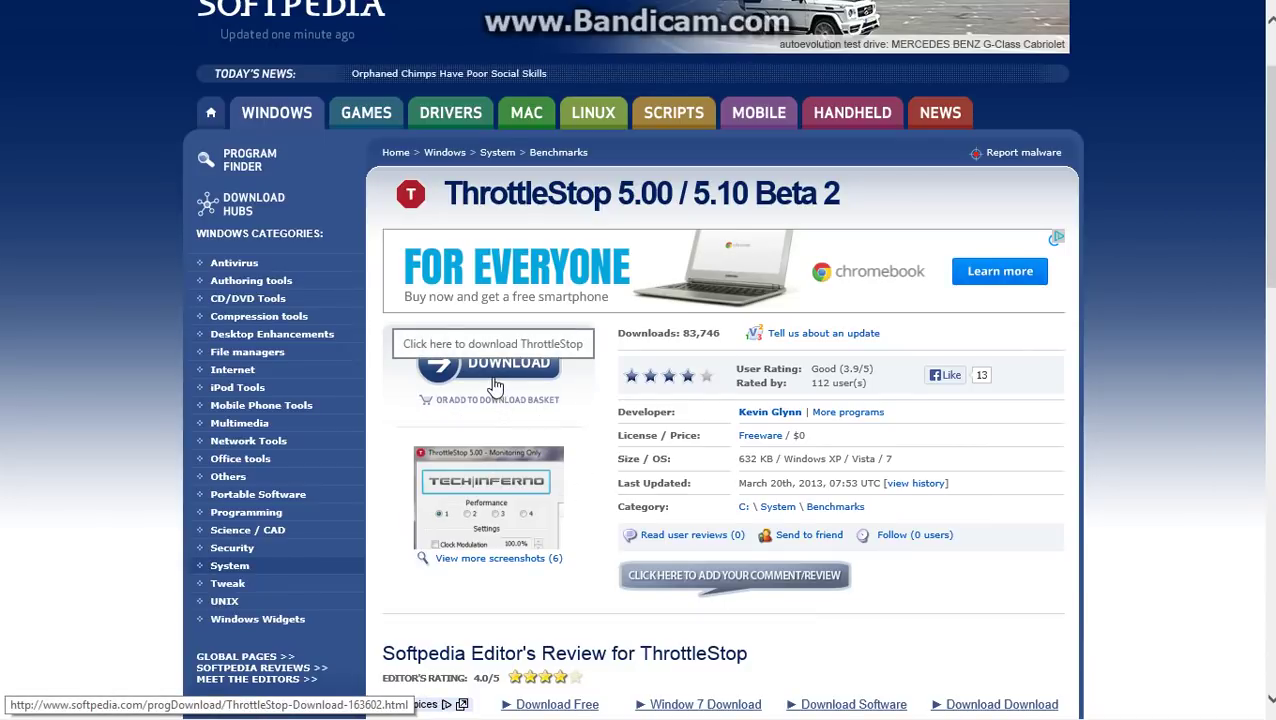
Download ThrottleStop from the Softpedia Secure Download (US) mirror and open ThrottleStop_500a.zip.
click(495, 385)
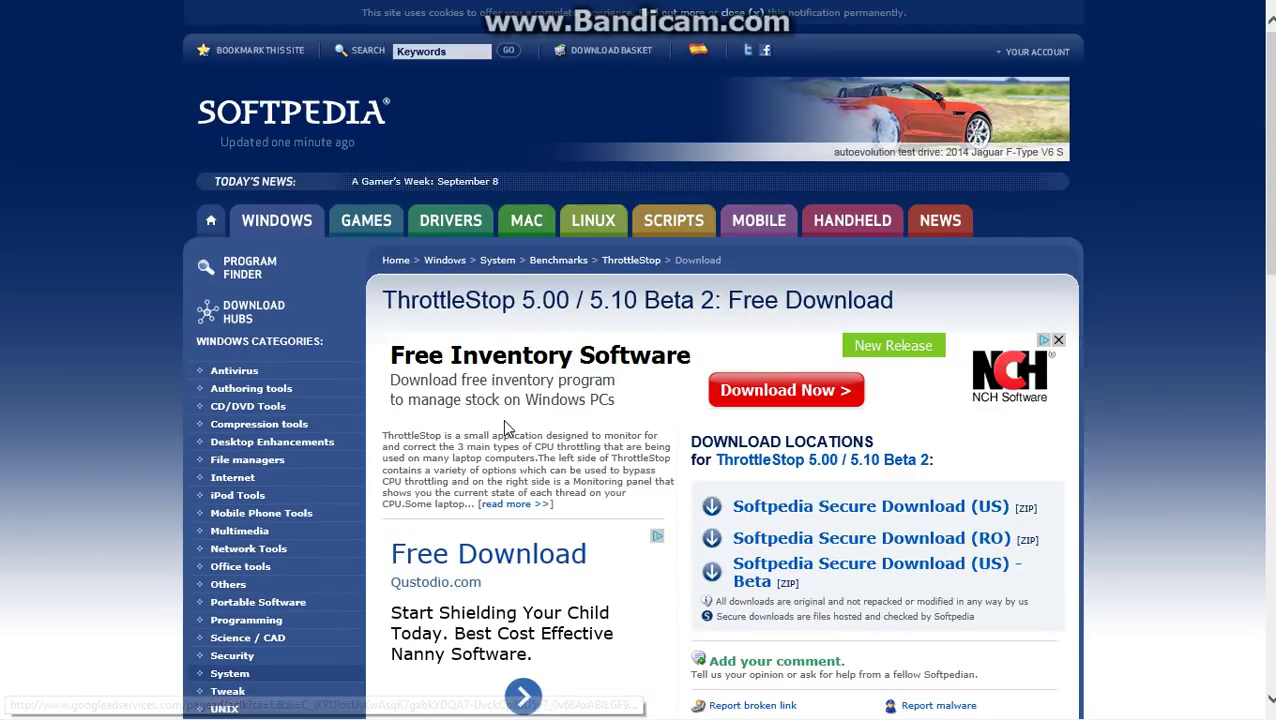
click(893, 510)
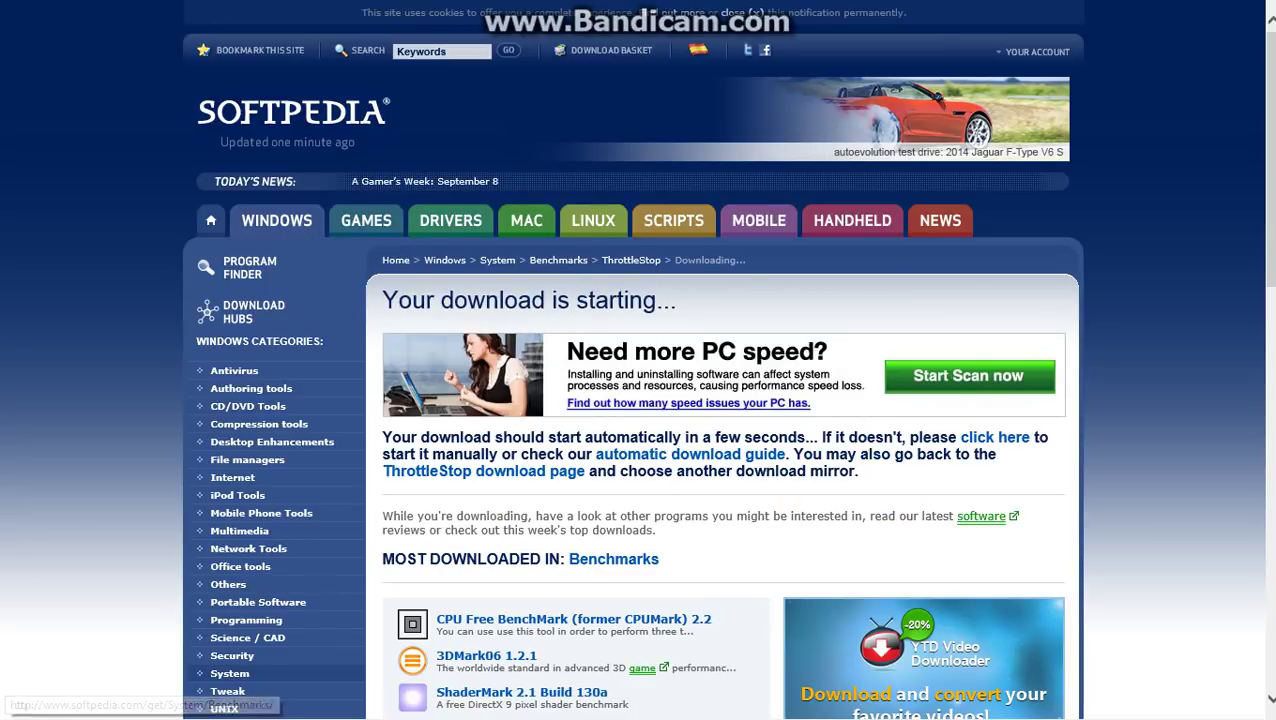
click(589, 313)
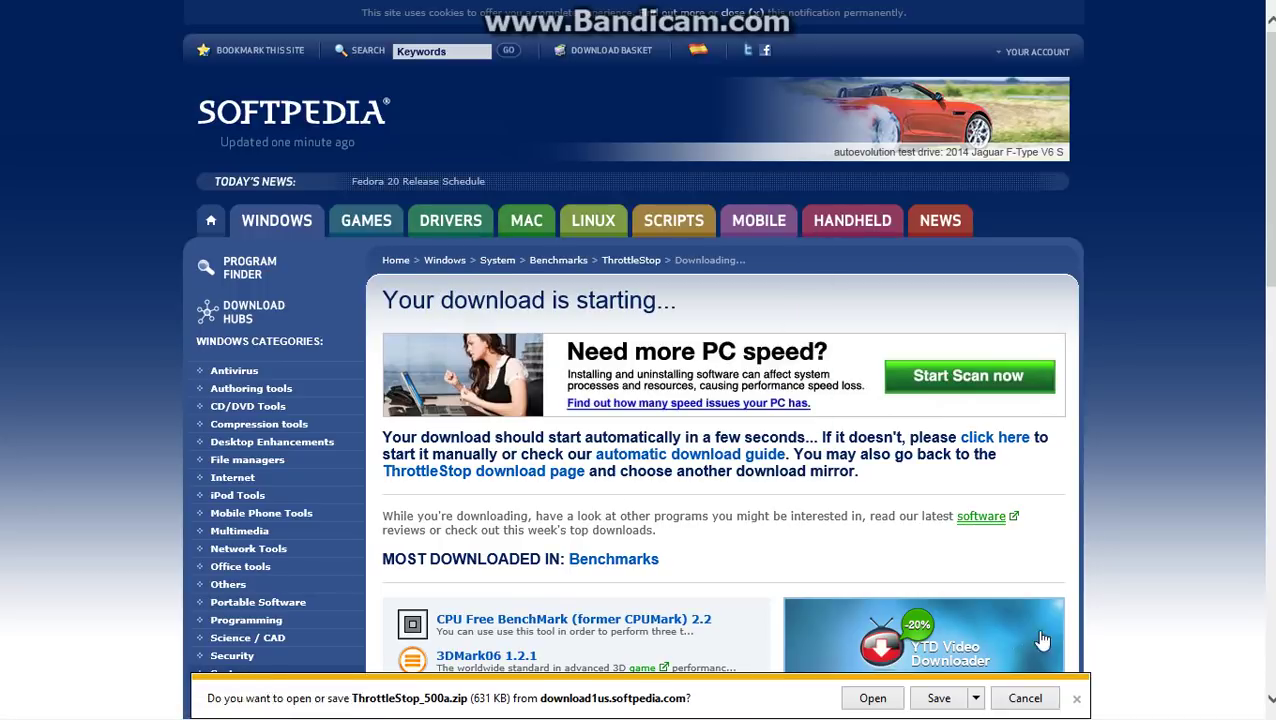
click(897, 702)
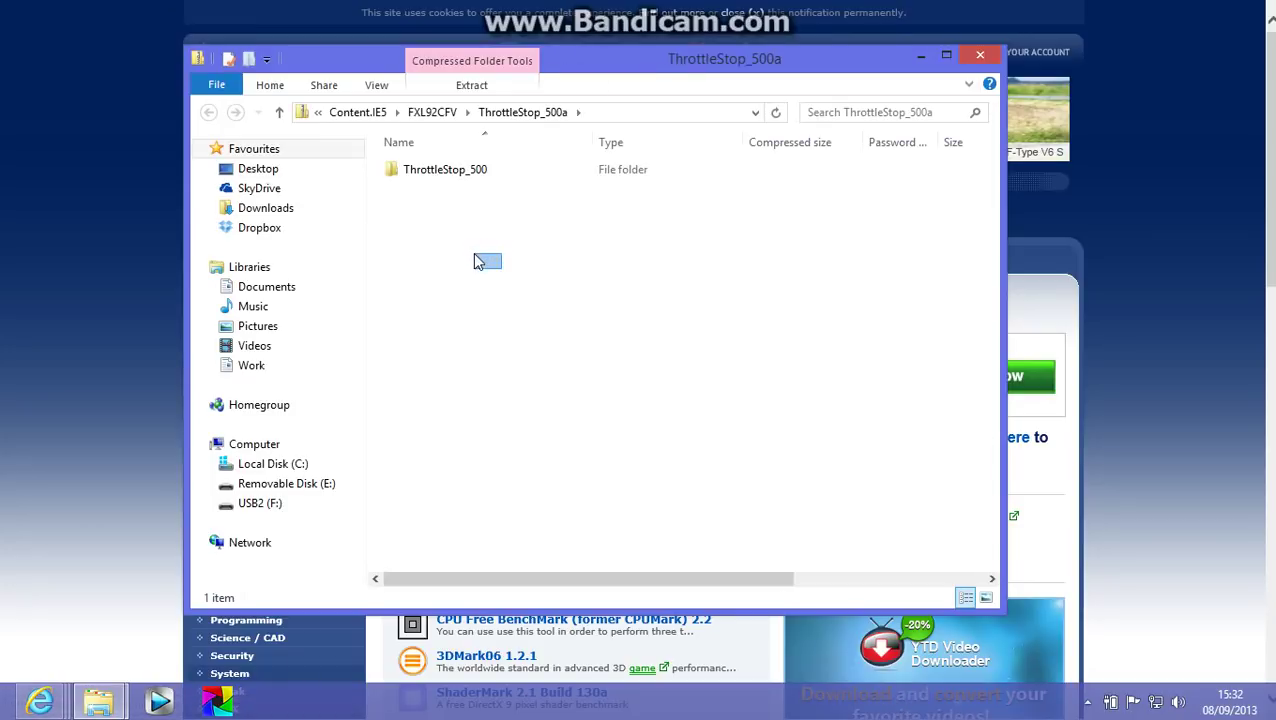
Go to the FXL92CFV folder that contains the downloaded archive and search it for "Throttle".
drag(584, 68, 555, 110)
click(467, 207)
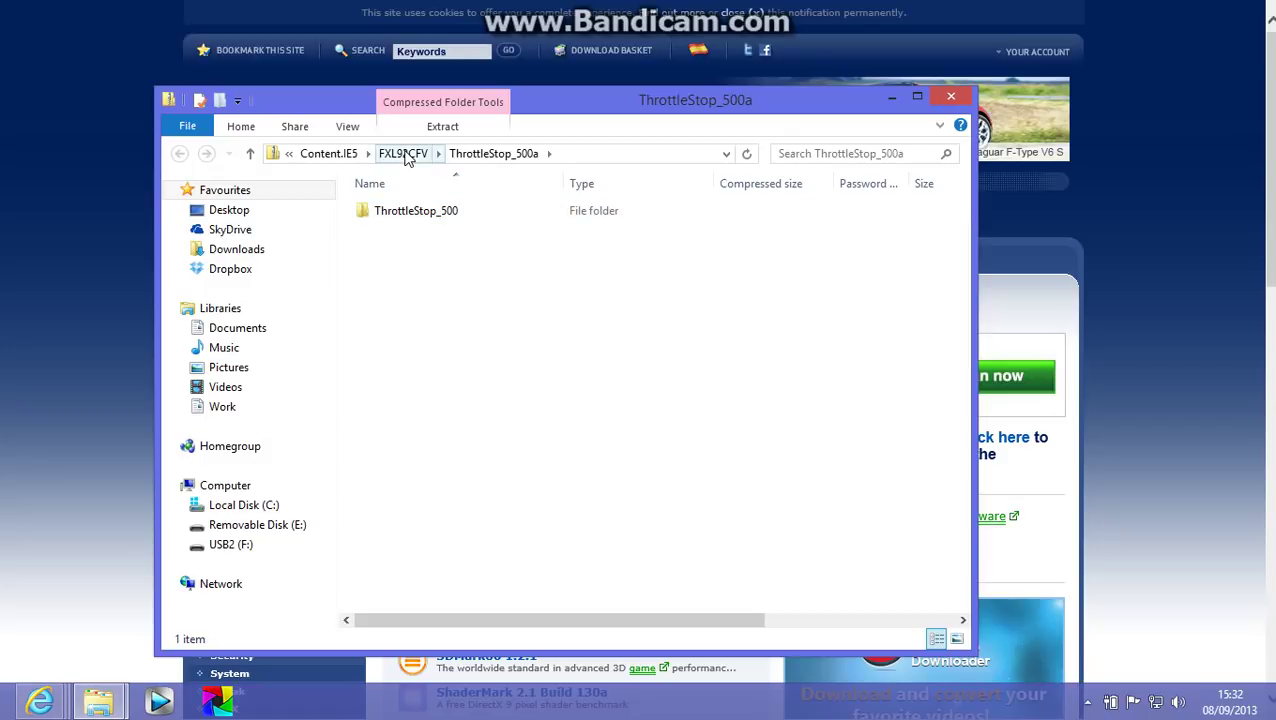
click(421, 160)
click(857, 157)
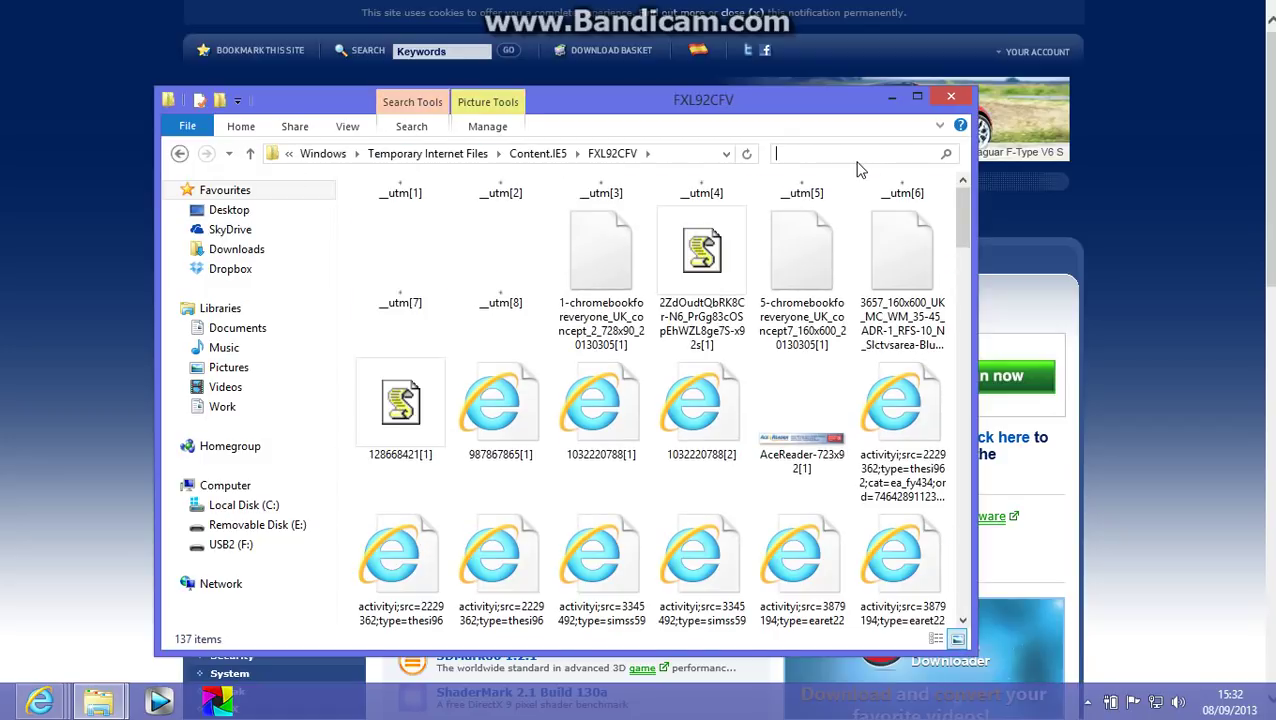
text(Throttle)
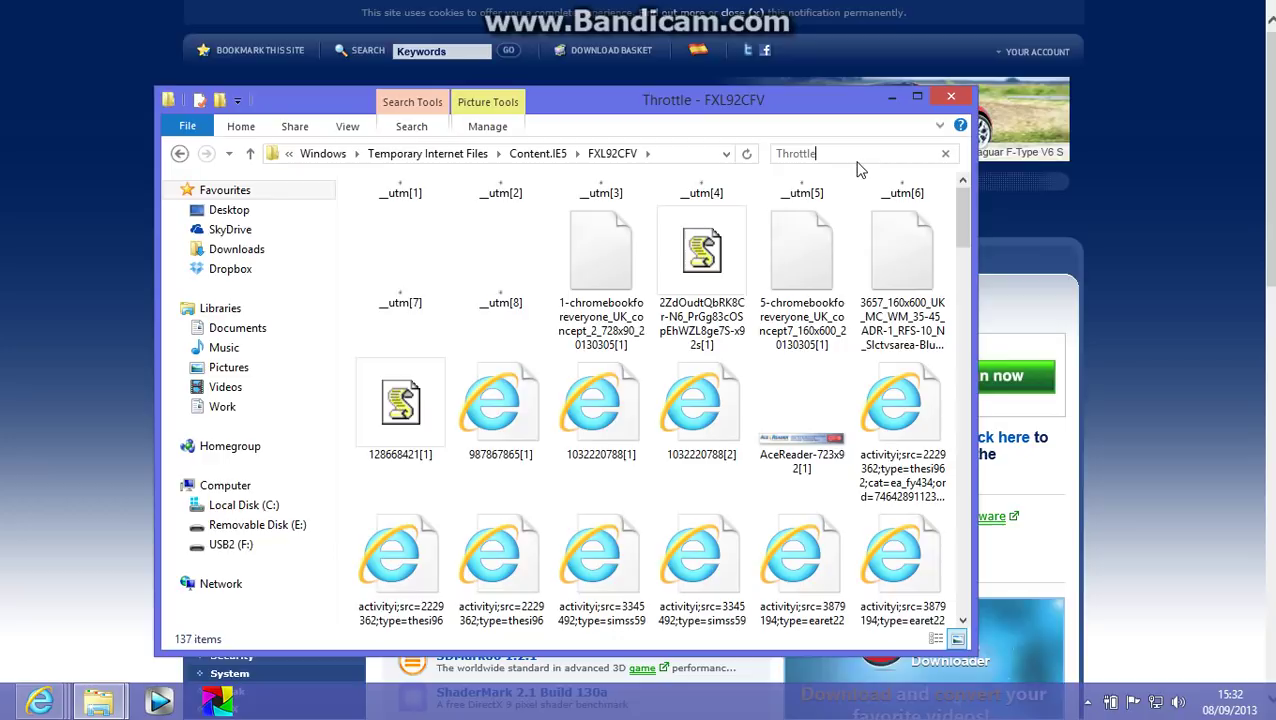
Extract the ThrottleStop_500a archive to Documents\ThrottleStop_500a and open the extracted ThrottleStop_500 folder.
right_click(417, 243)
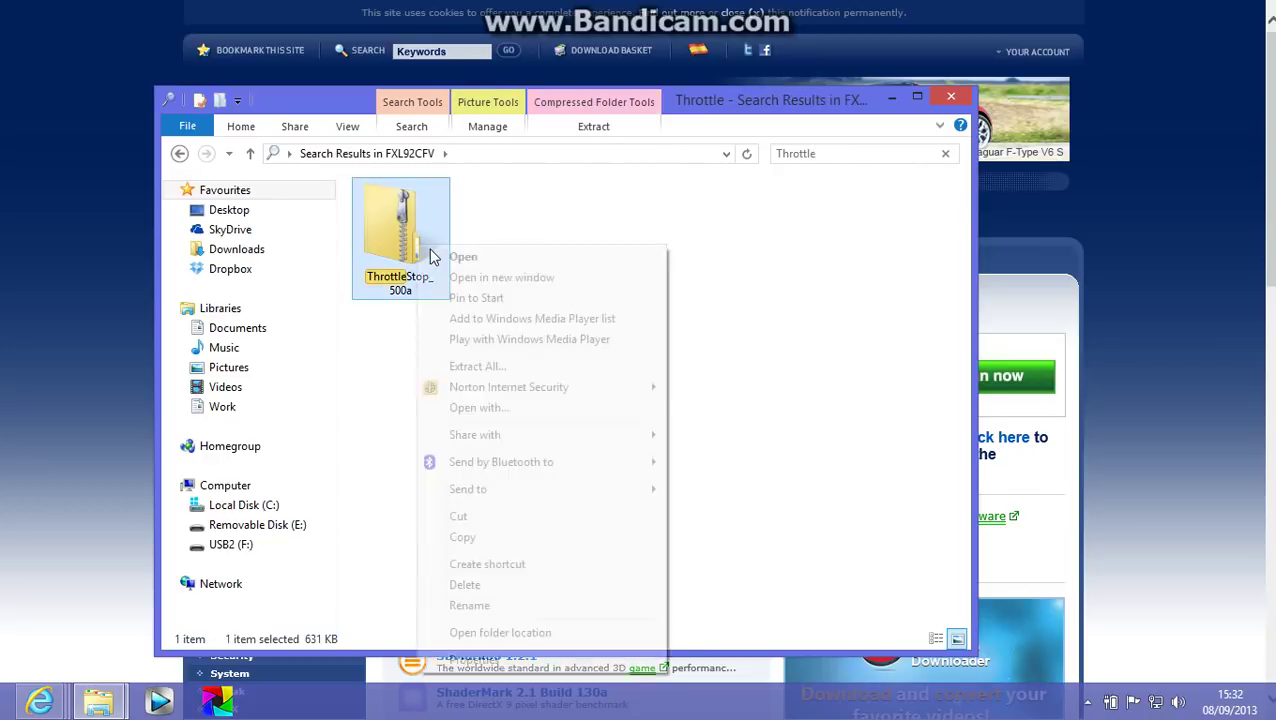
click(514, 368)
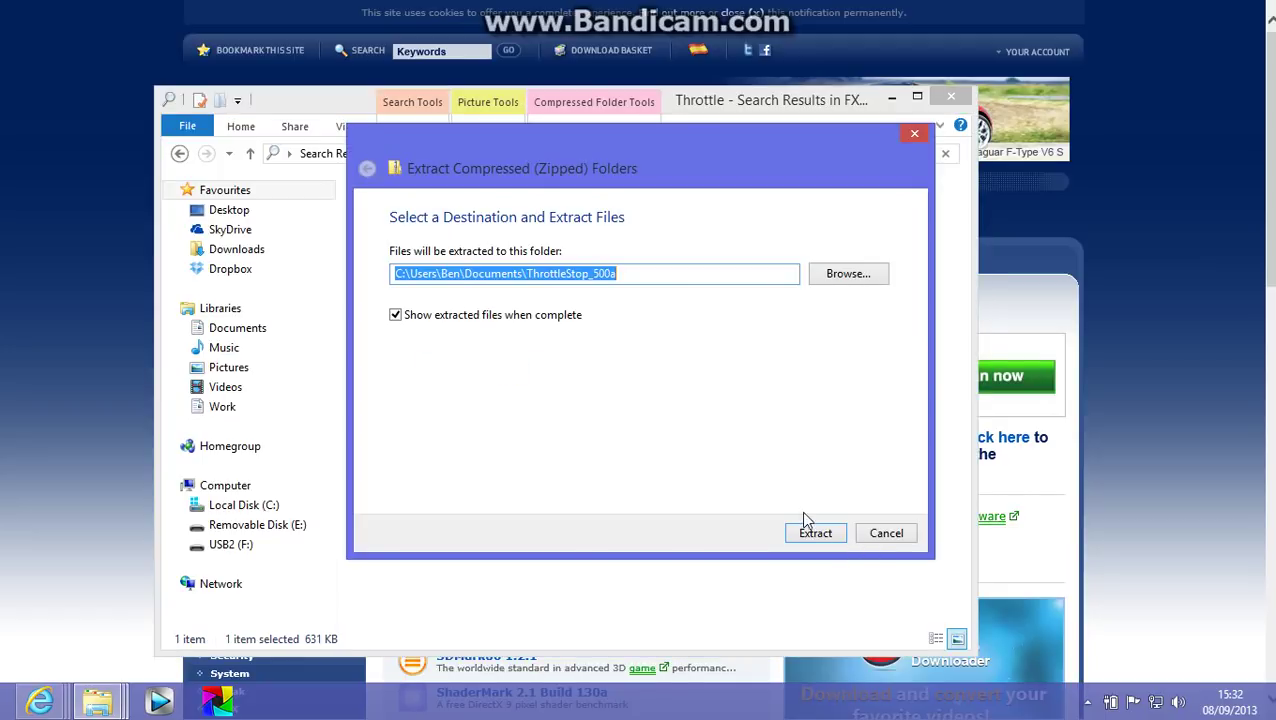
click(808, 530)
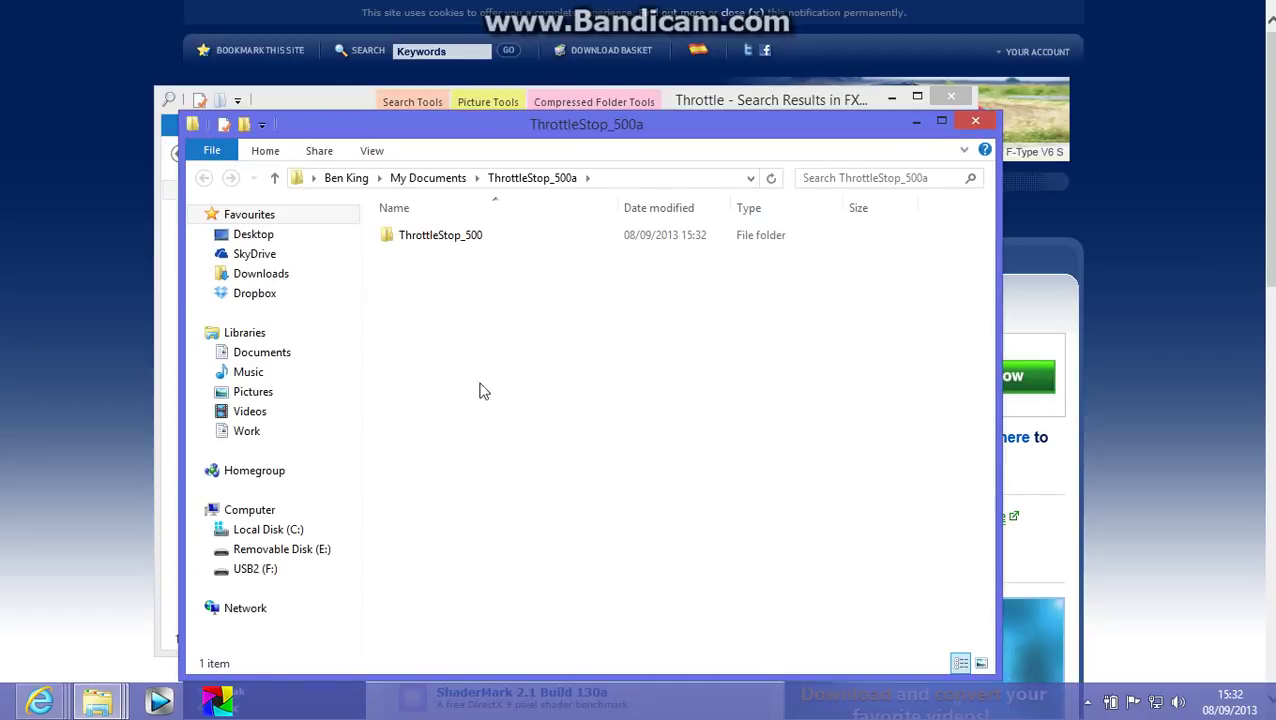
double_click(486, 243)
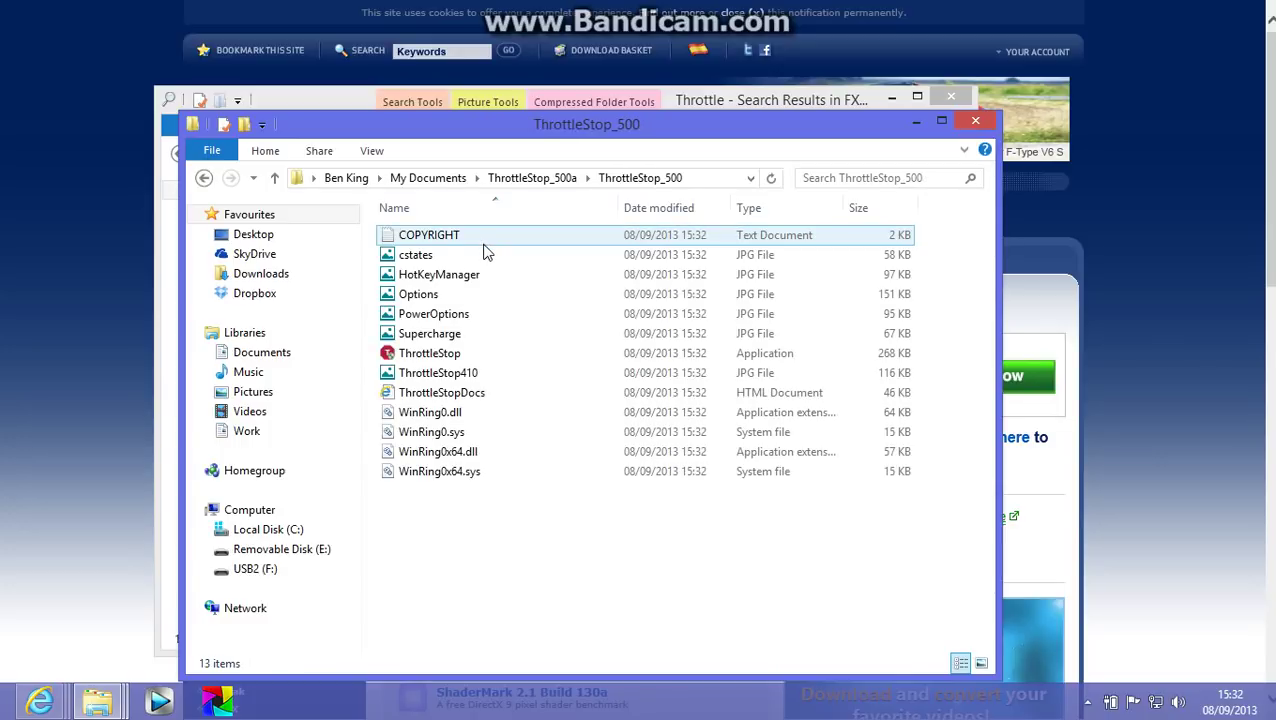
right_click(460, 356)
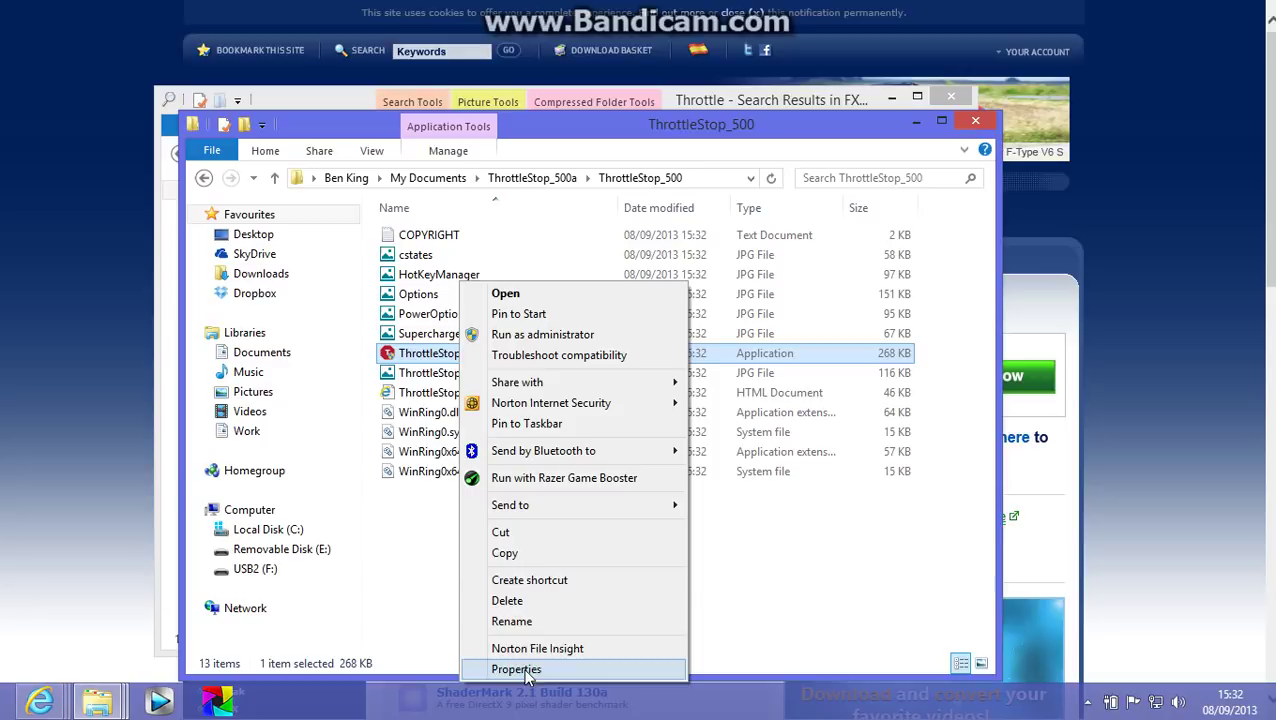
mouse_move(546, 514)
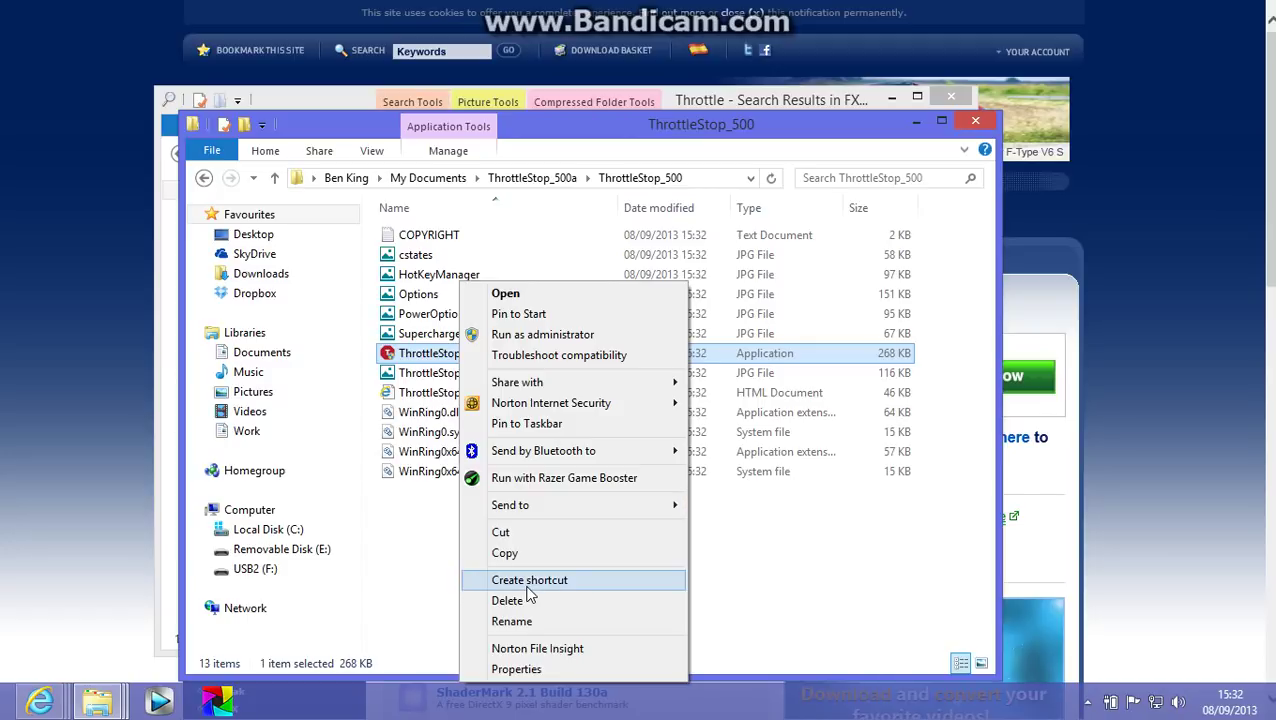
click(761, 573)
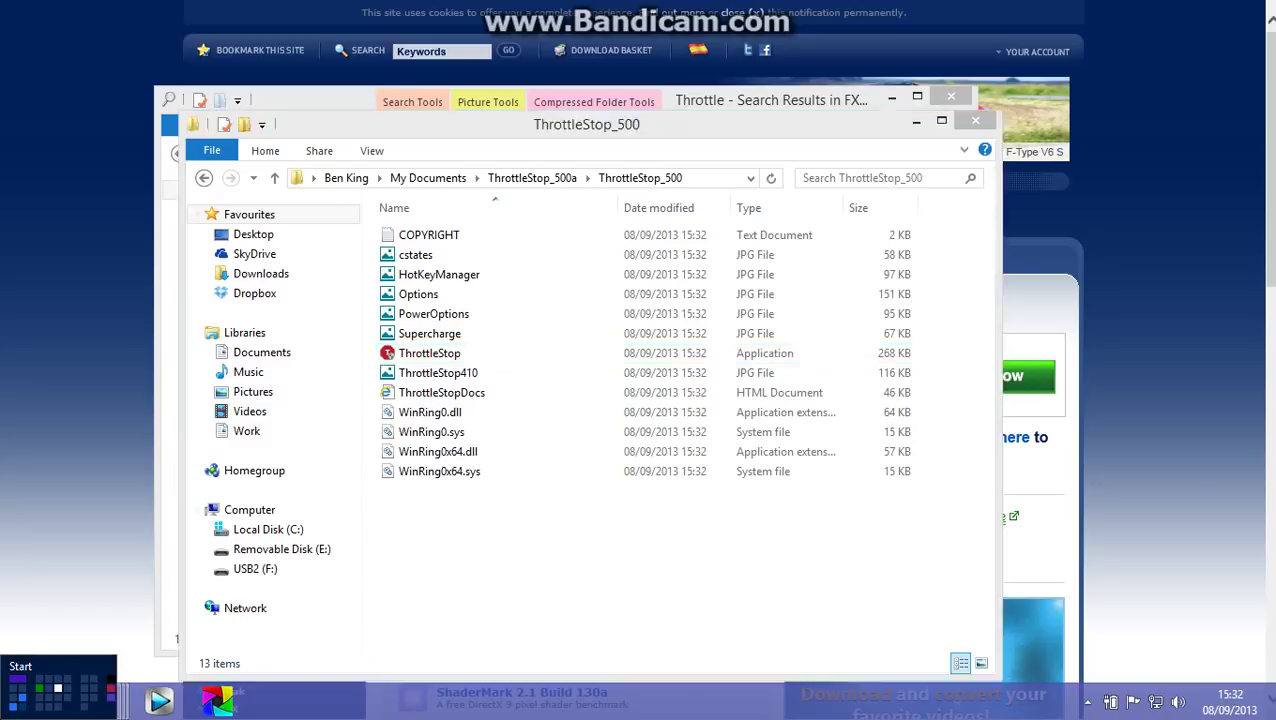
click(5, 714)
click(5, 714)
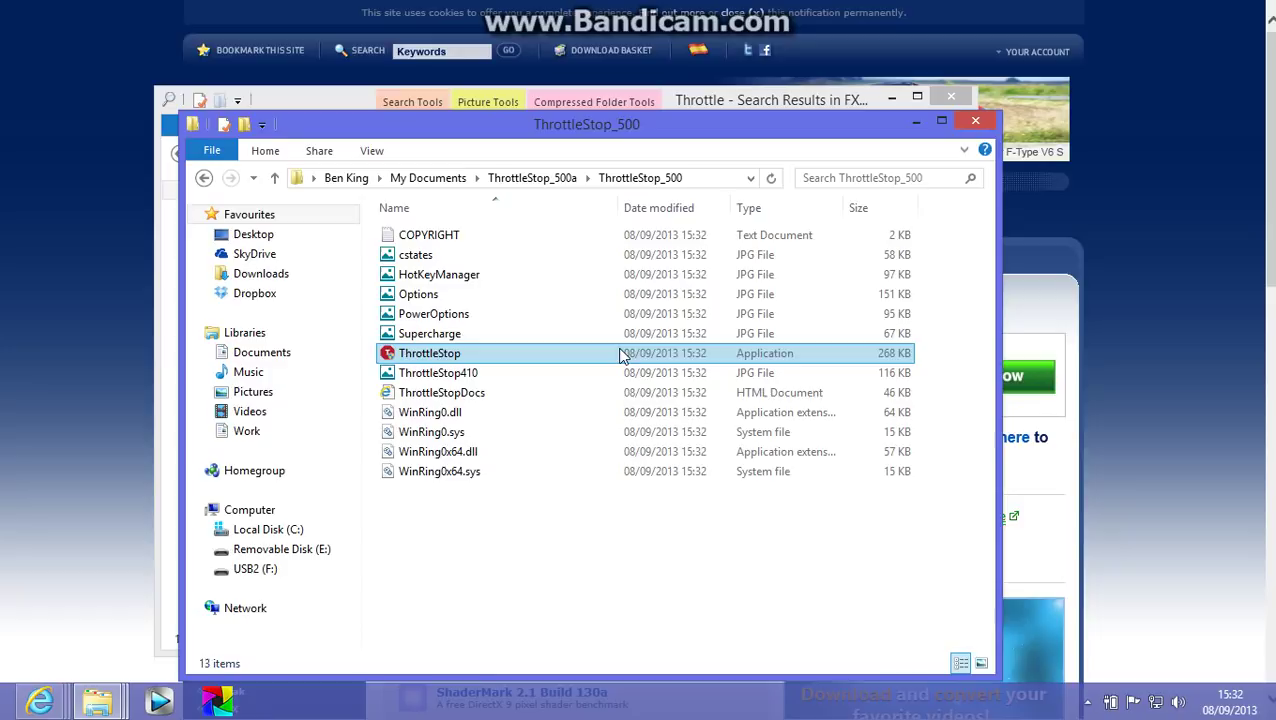
Close both File Explorer windows and take the browser out of full-screen view.
click(975, 121)
click(950, 96)
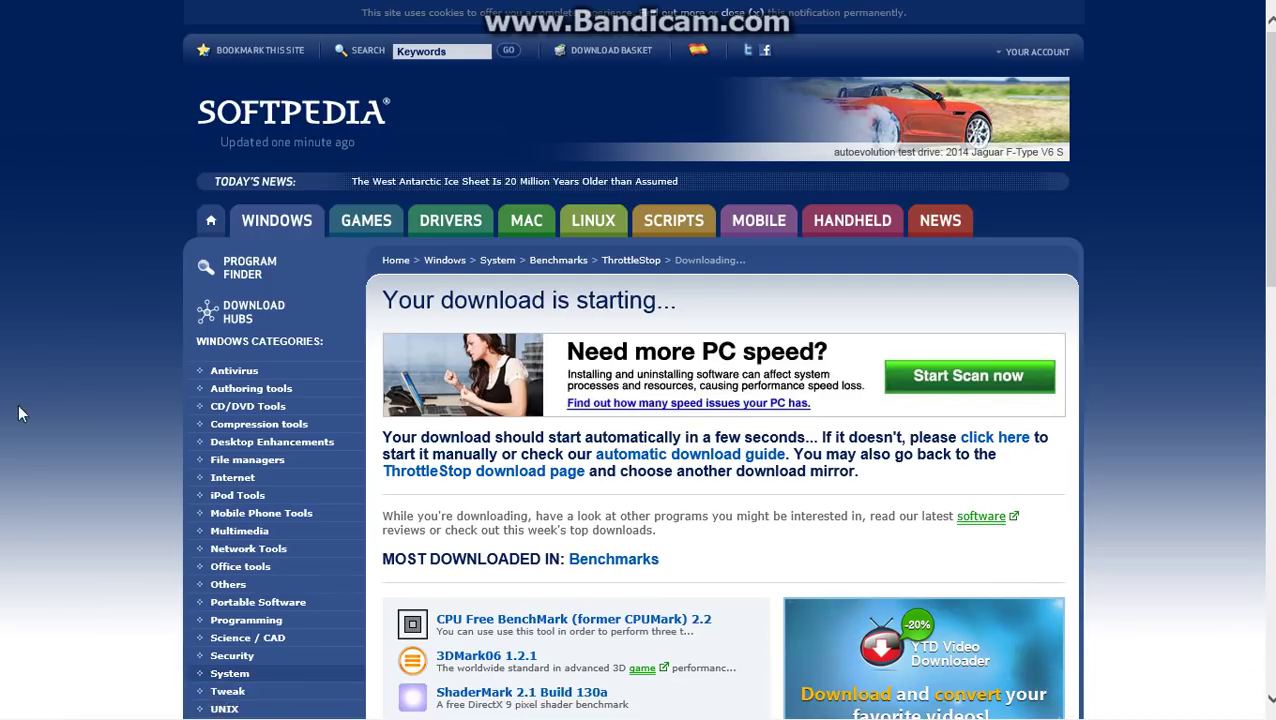
key(F11)
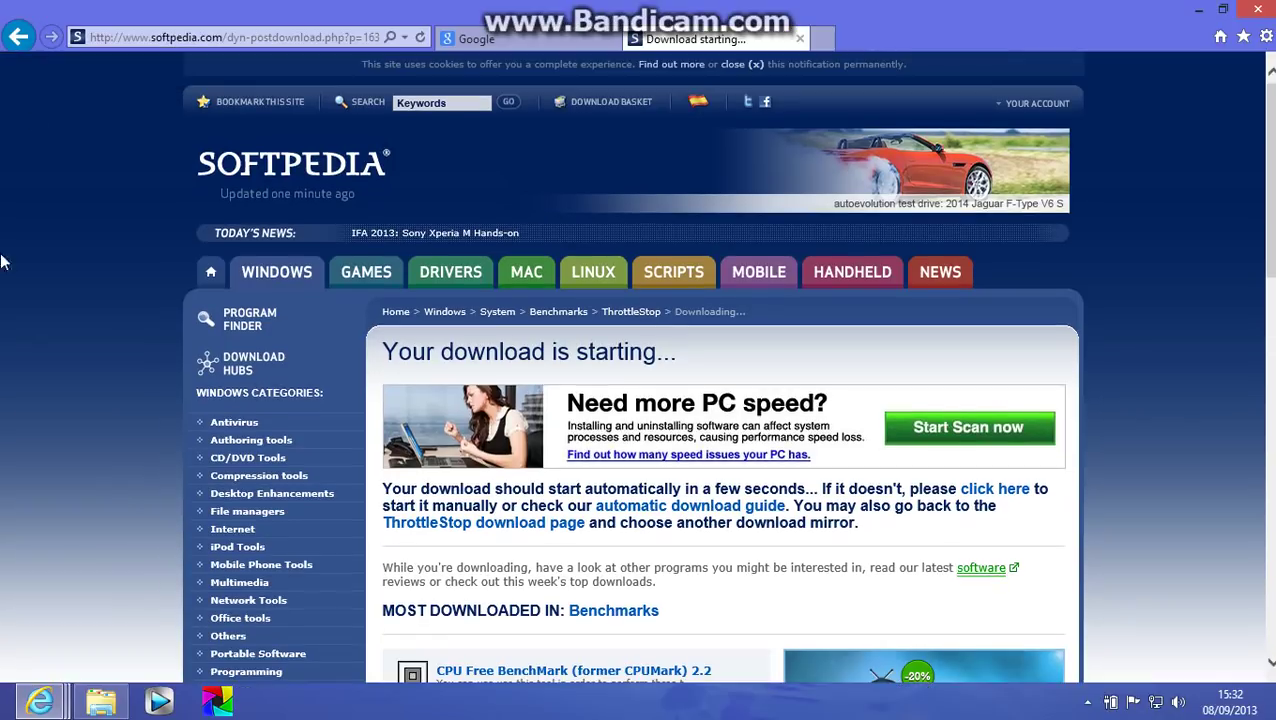
Launch ThrottleStop from the Start screen and allow it to make changes to the computer.
click(10, 712)
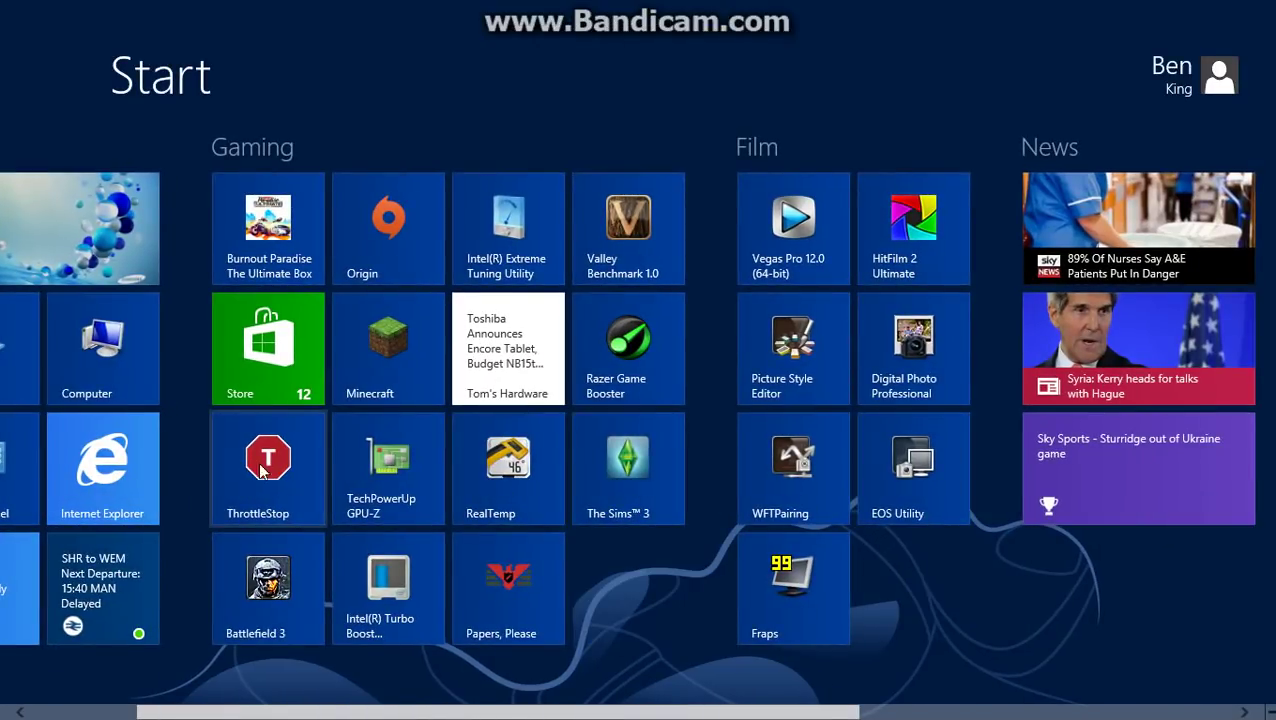
mouse_move(8, 441)
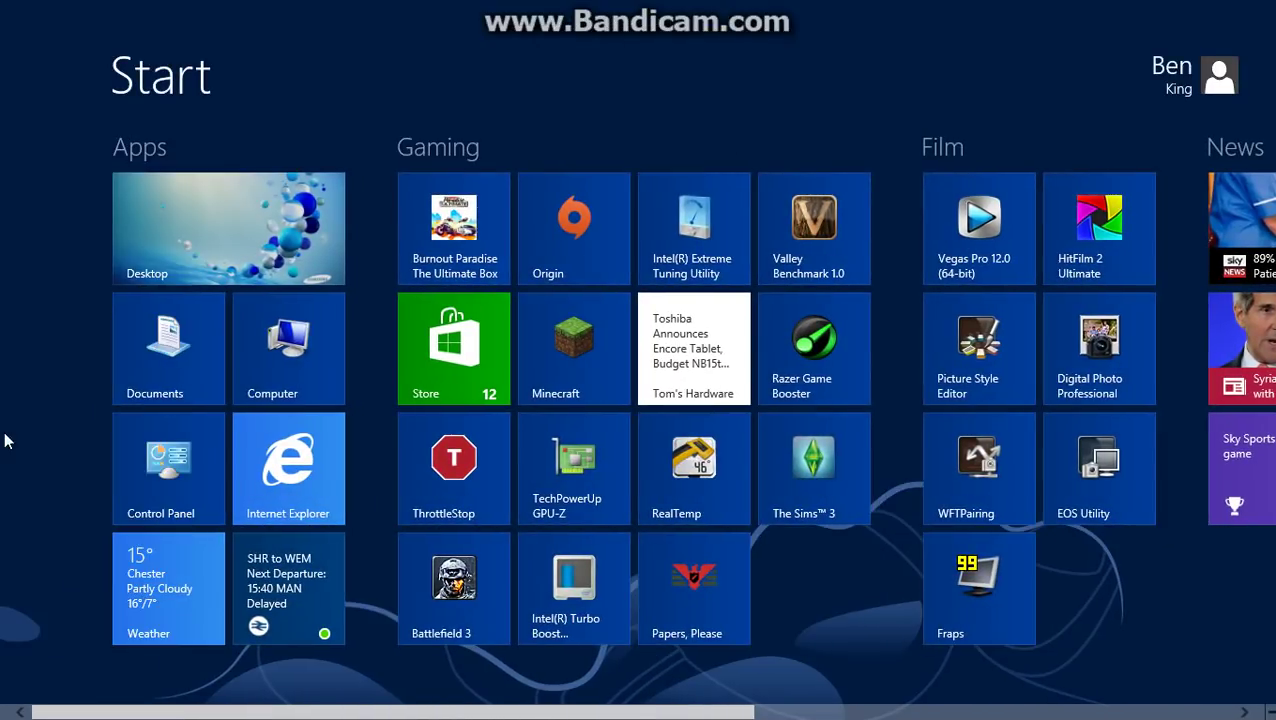
click(464, 470)
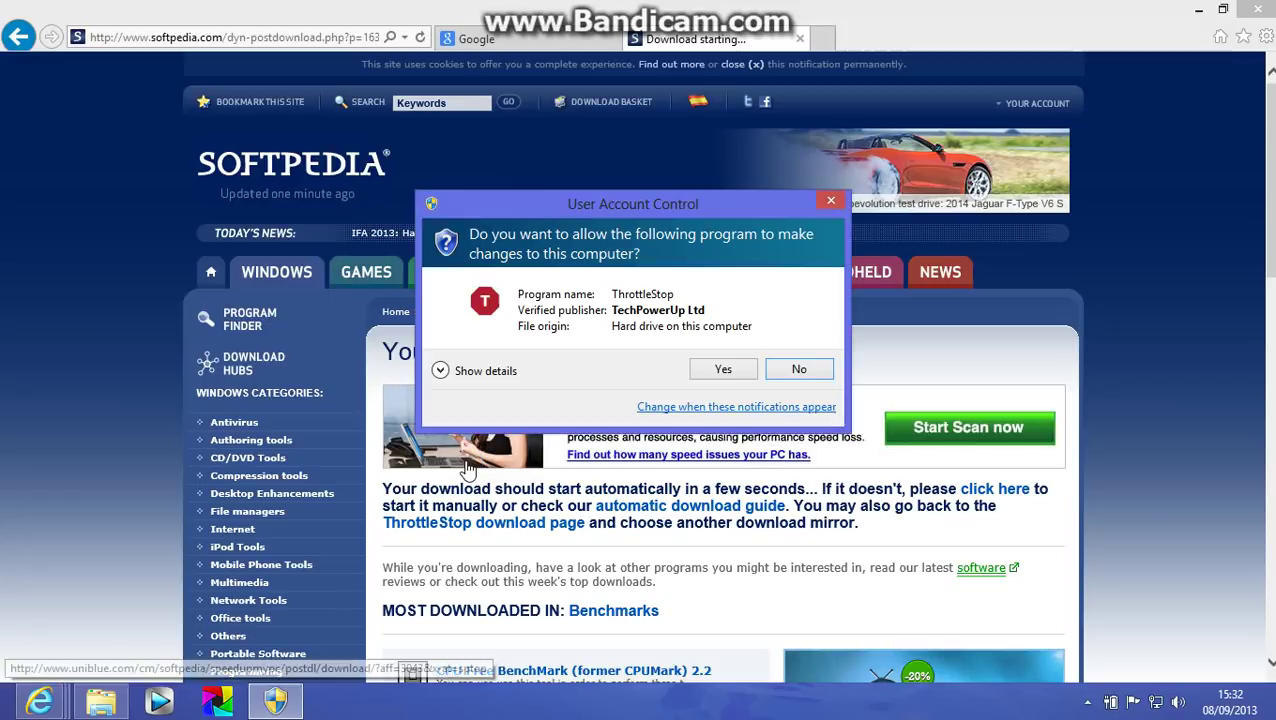
click(724, 370)
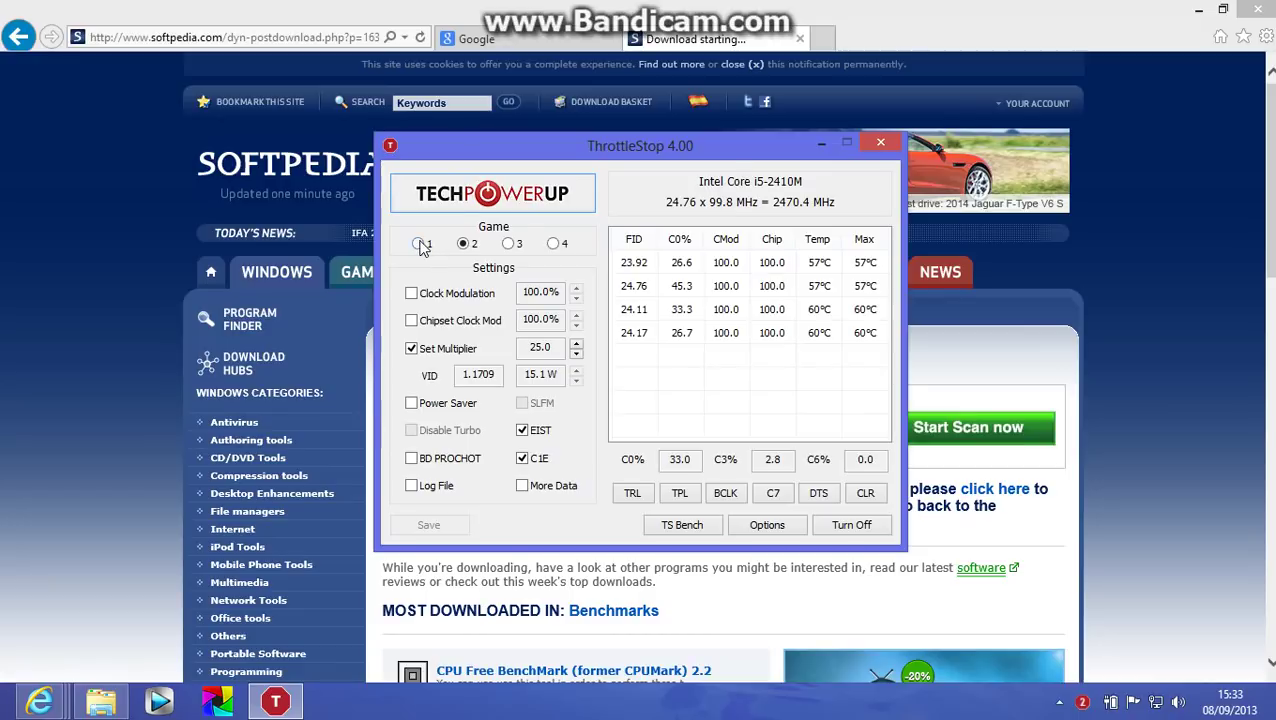
Cycle through ThrottleStop's four profiles and select profile 1, Performance.
click(420, 244)
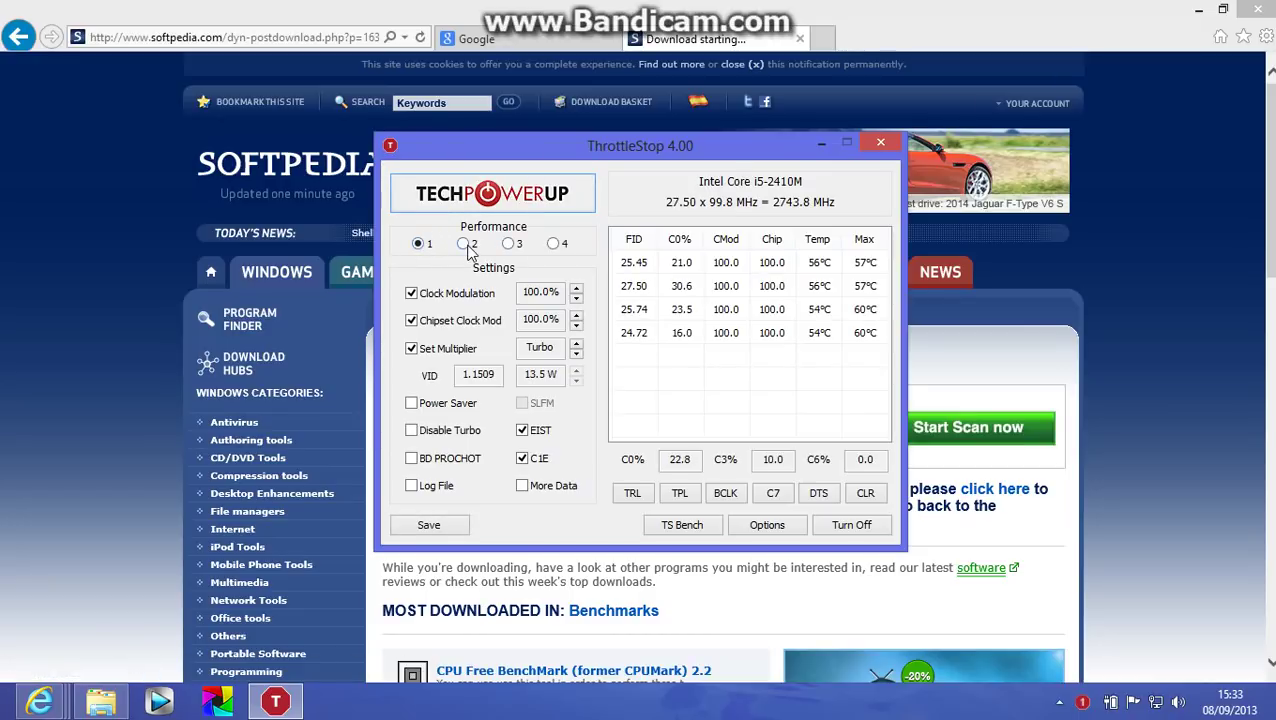
click(465, 245)
click(508, 244)
click(553, 244)
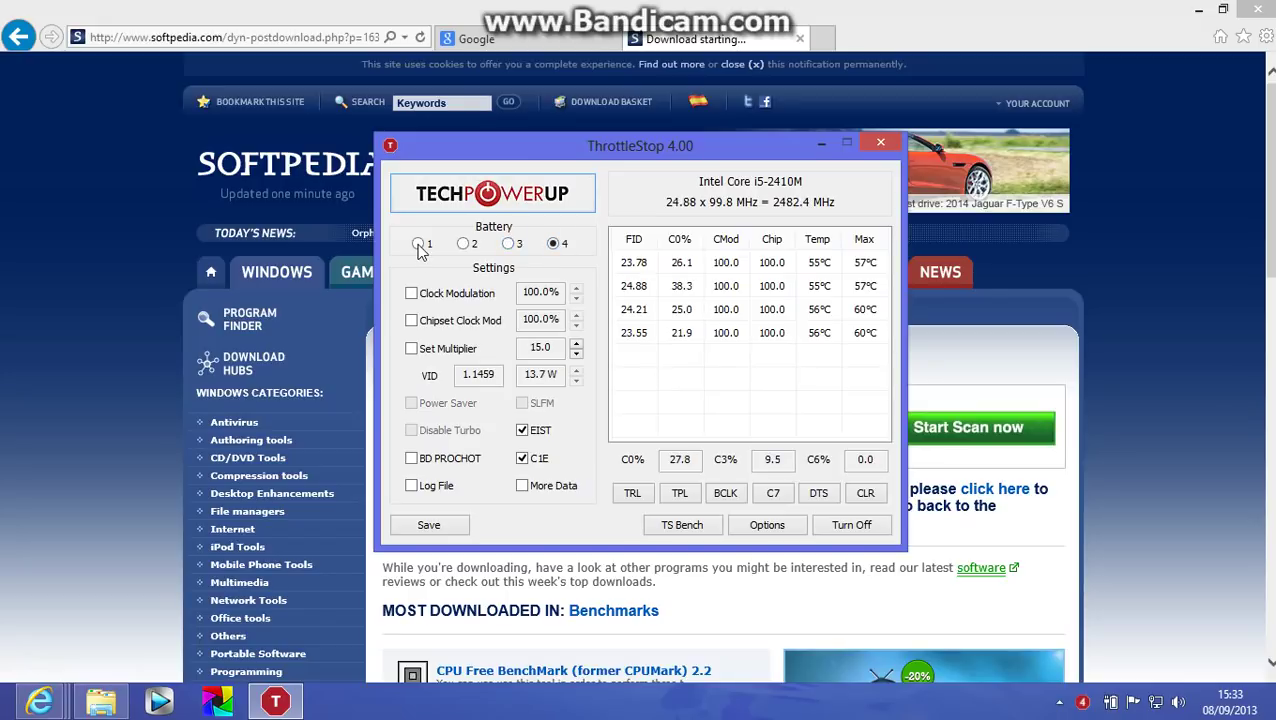
click(419, 245)
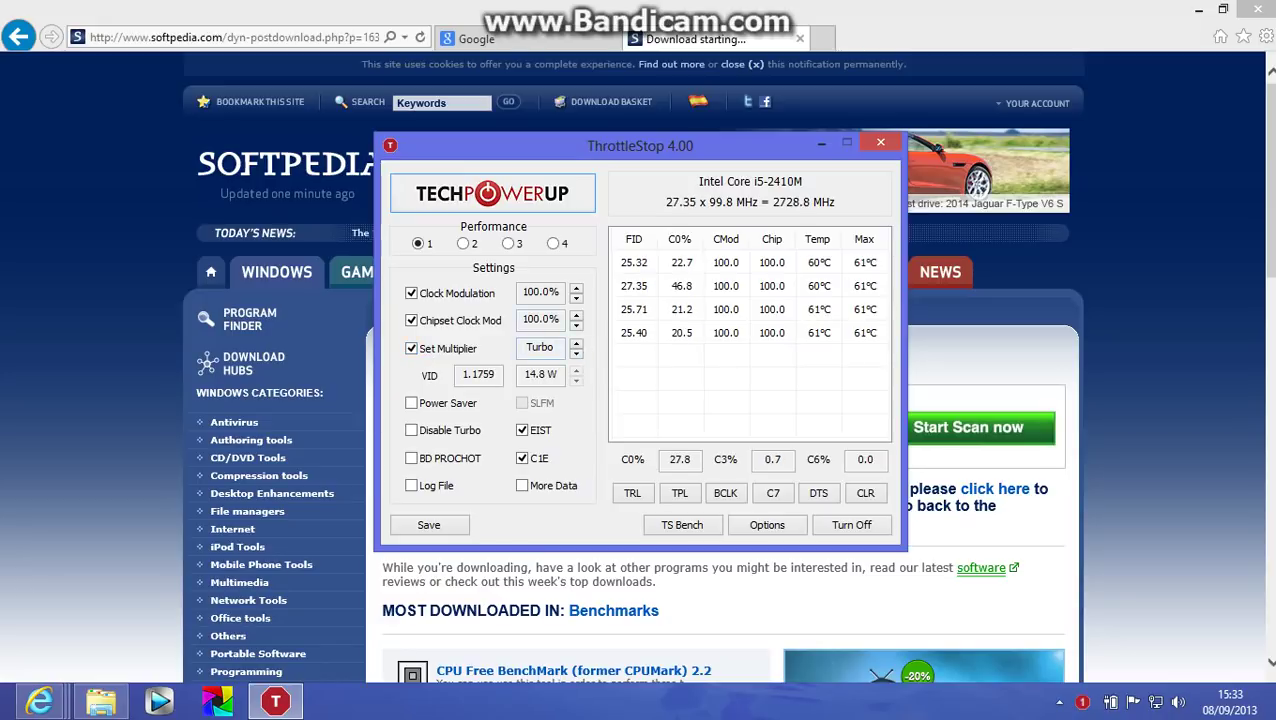
Lower the Performance profile's multiplier to 14.0.
click(577, 355)
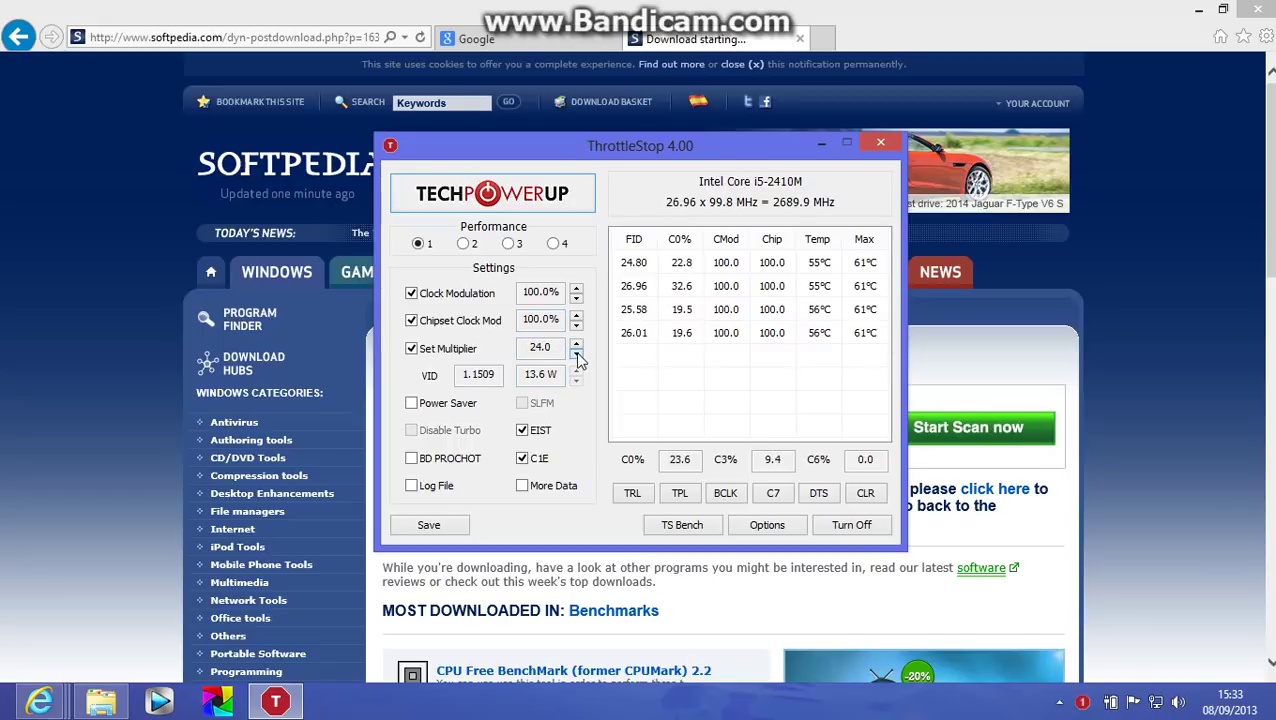
click(577, 355)
click(577, 355)
click(577, 355)
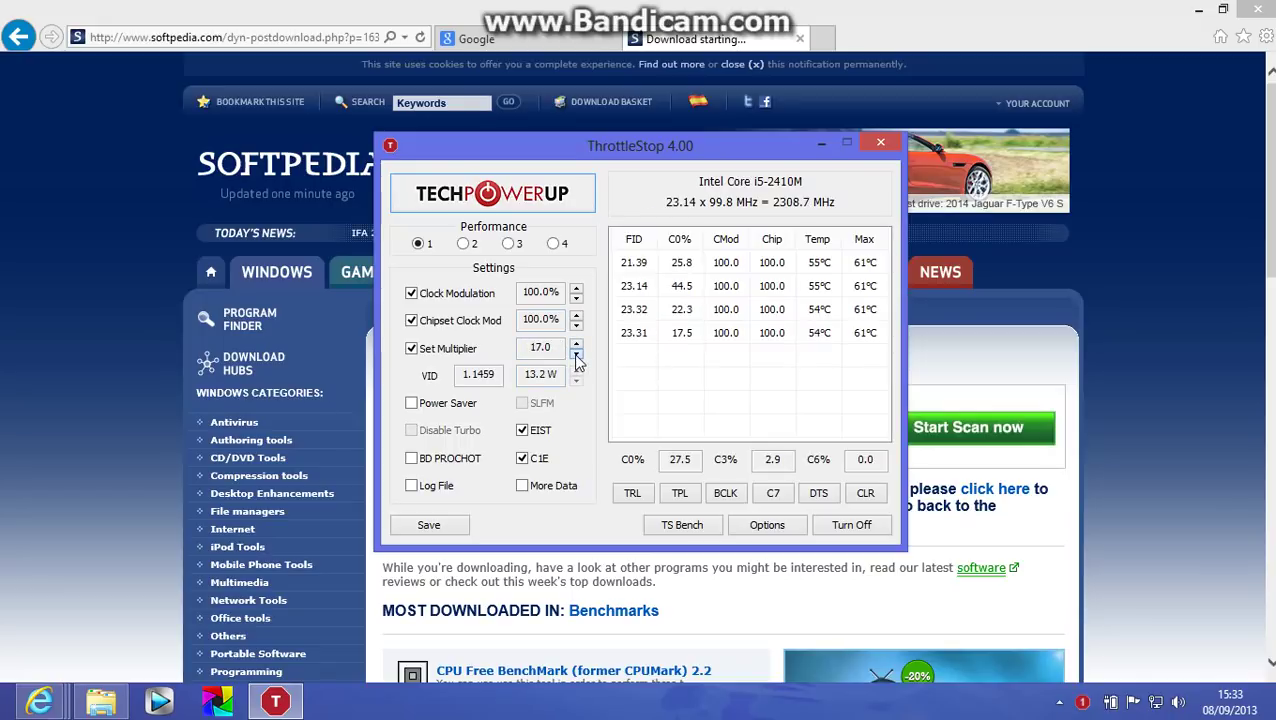
click(577, 355)
click(577, 355)
click(577, 355)
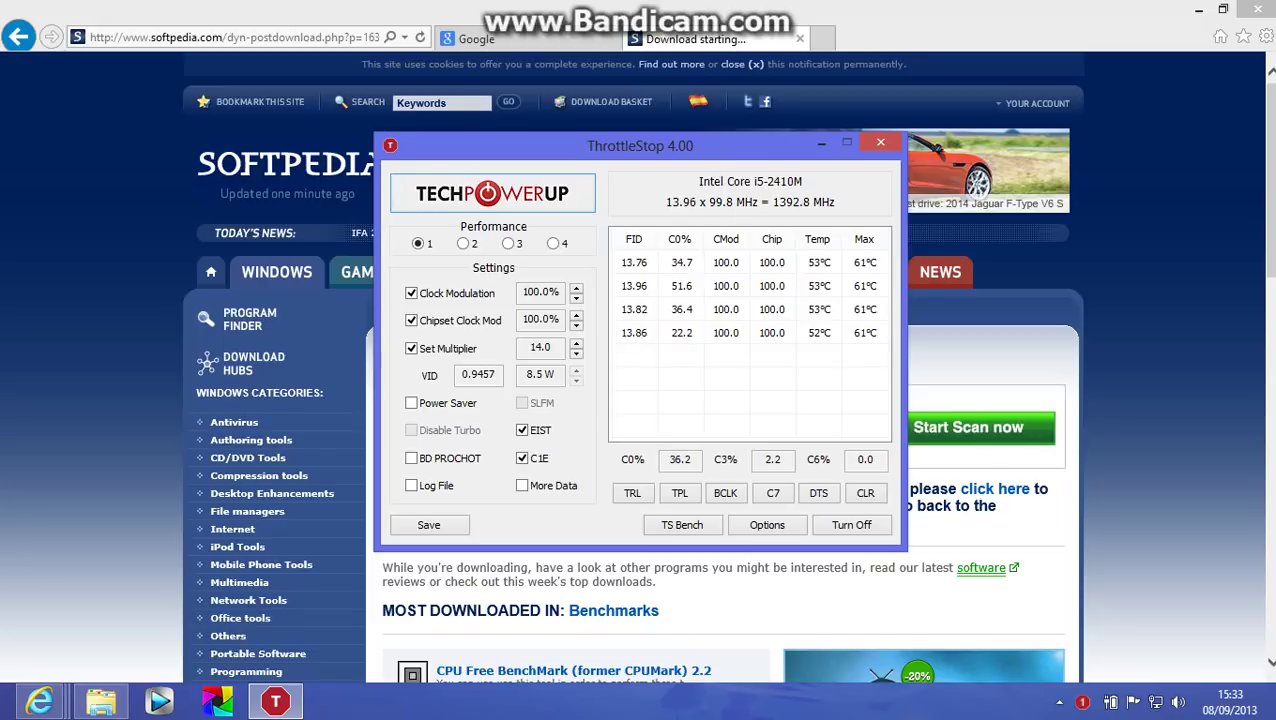
Raise the Performance profile's multiplier back up to Turbo.
click(576, 343)
click(576, 343)
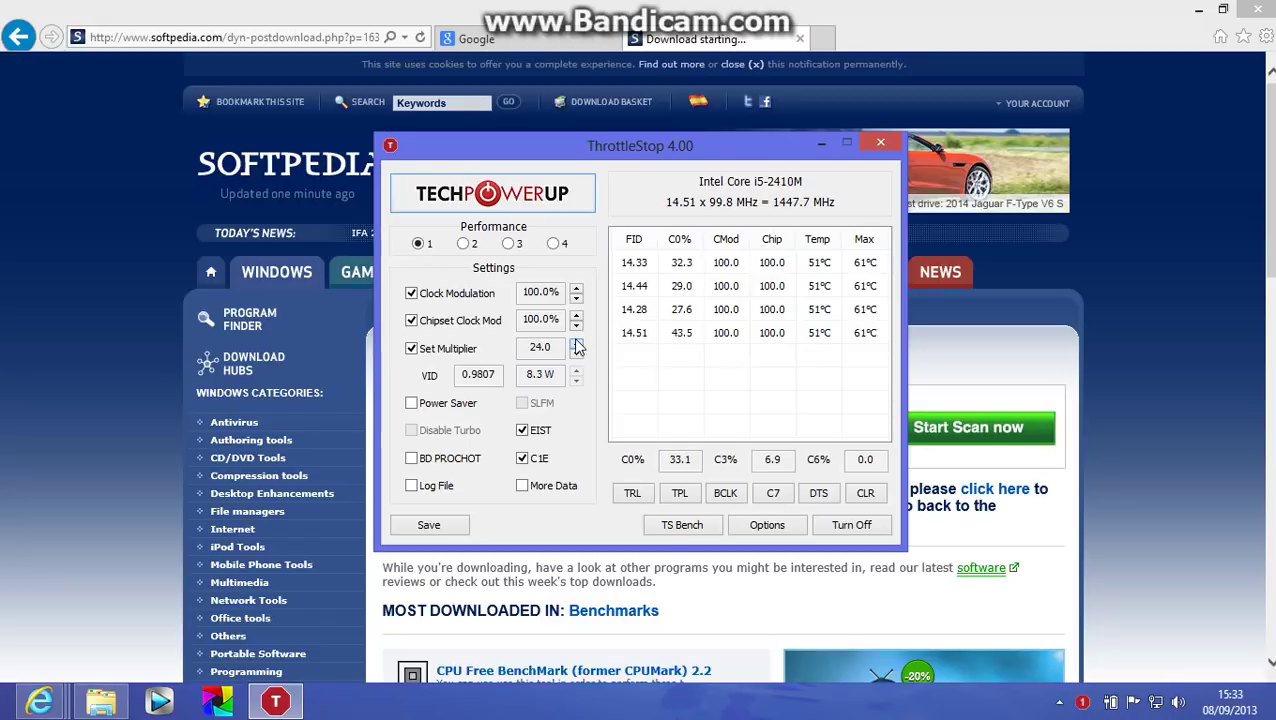
click(576, 343)
click(576, 343)
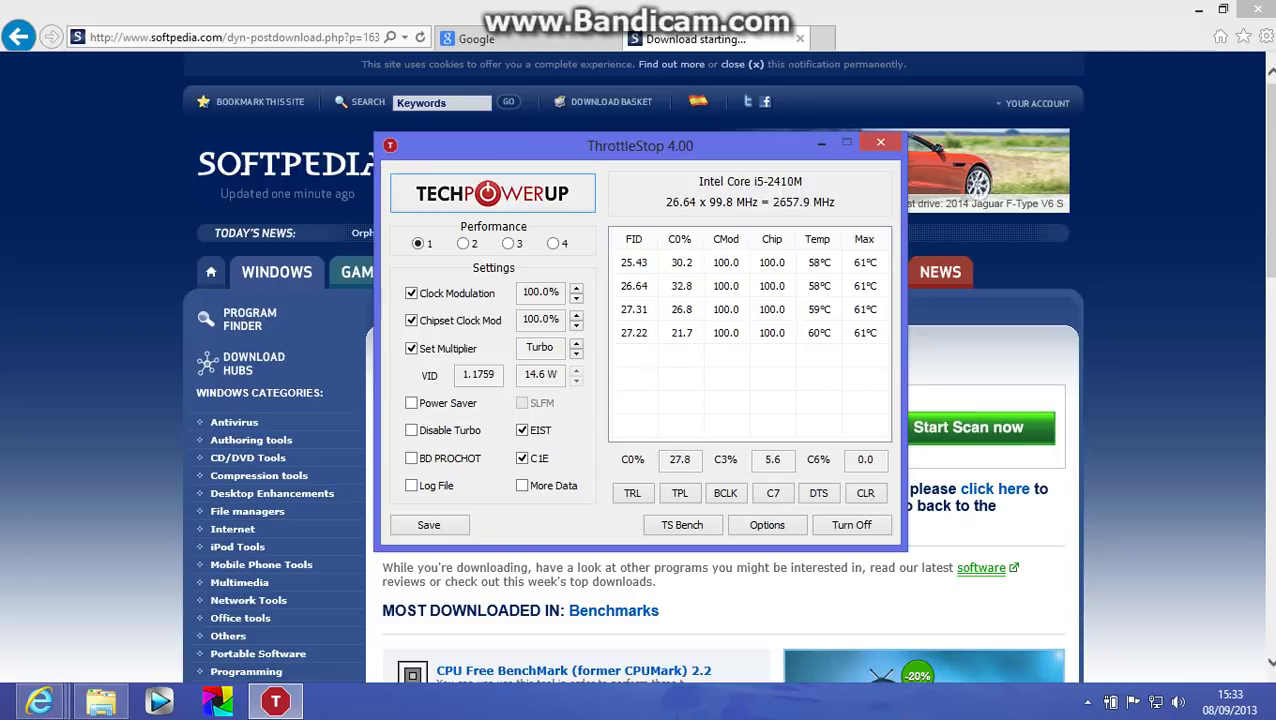
Try multiplier values below Turbo, such as 28.0, and return the multiplier to Turbo.
click(577, 355)
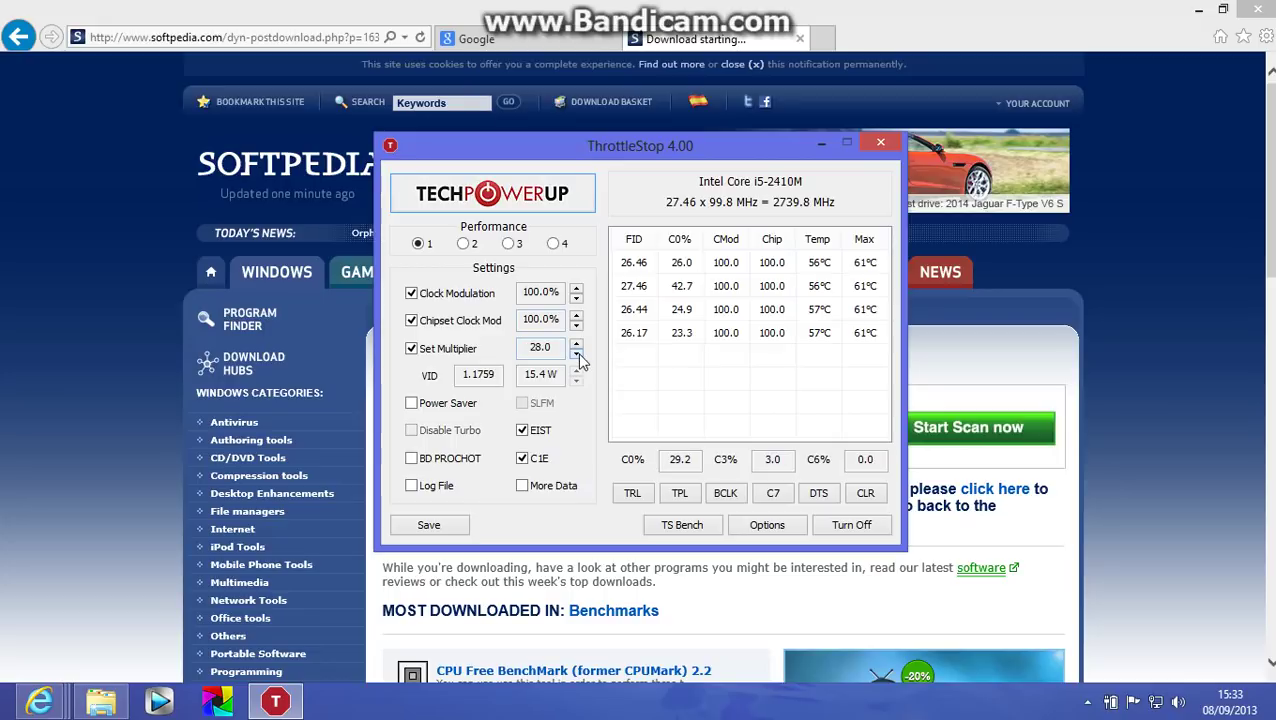
click(576, 344)
click(576, 354)
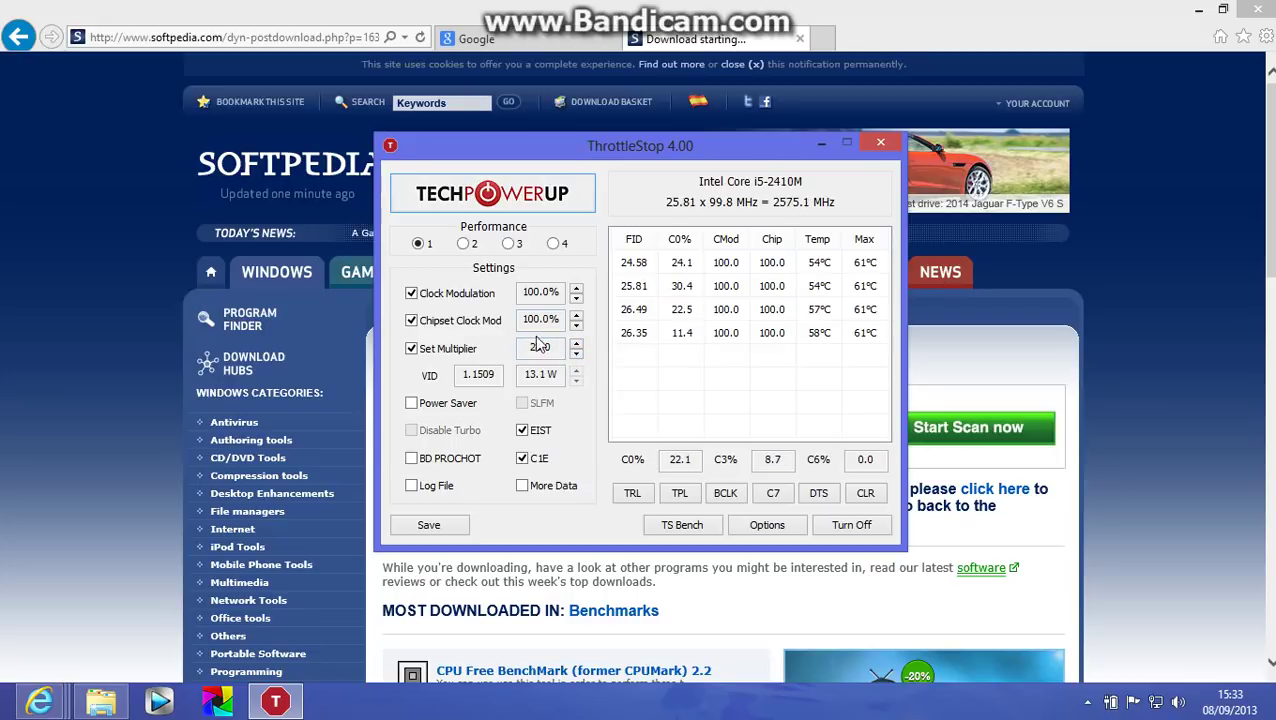
click(575, 353)
click(576, 343)
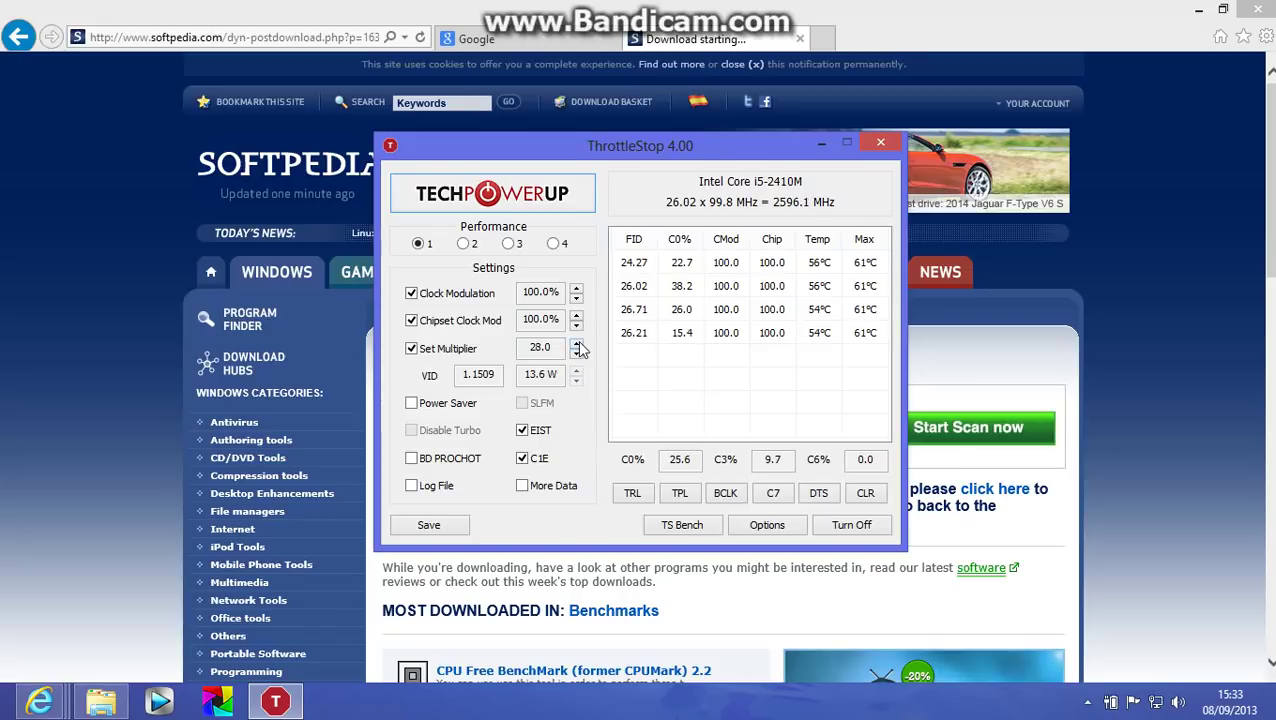
click(578, 344)
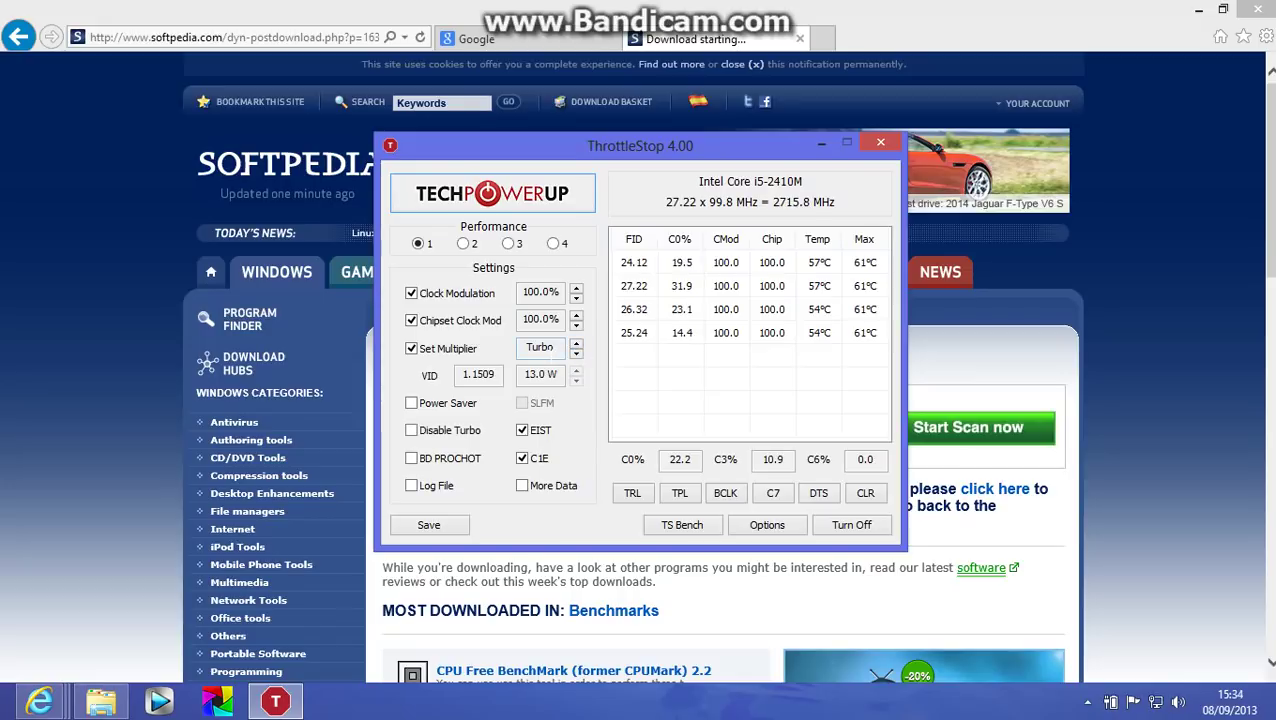